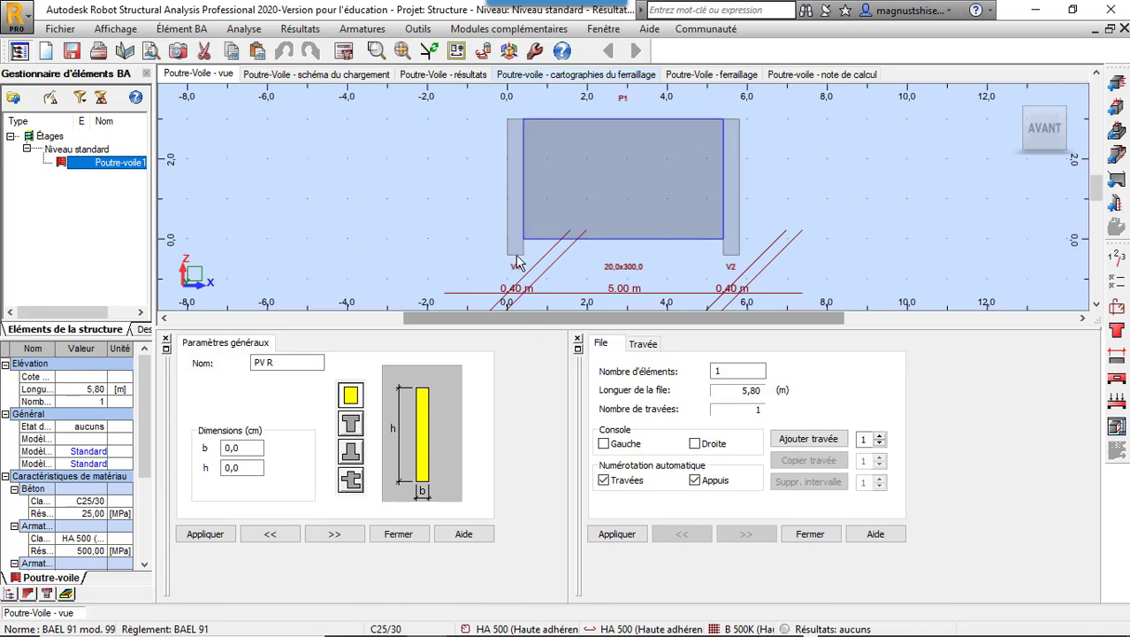
# Step: Select the wall-beam span and enable a stiffener (Présence du raidisseur) at both its left and right supports
pyautogui.click(583, 237)
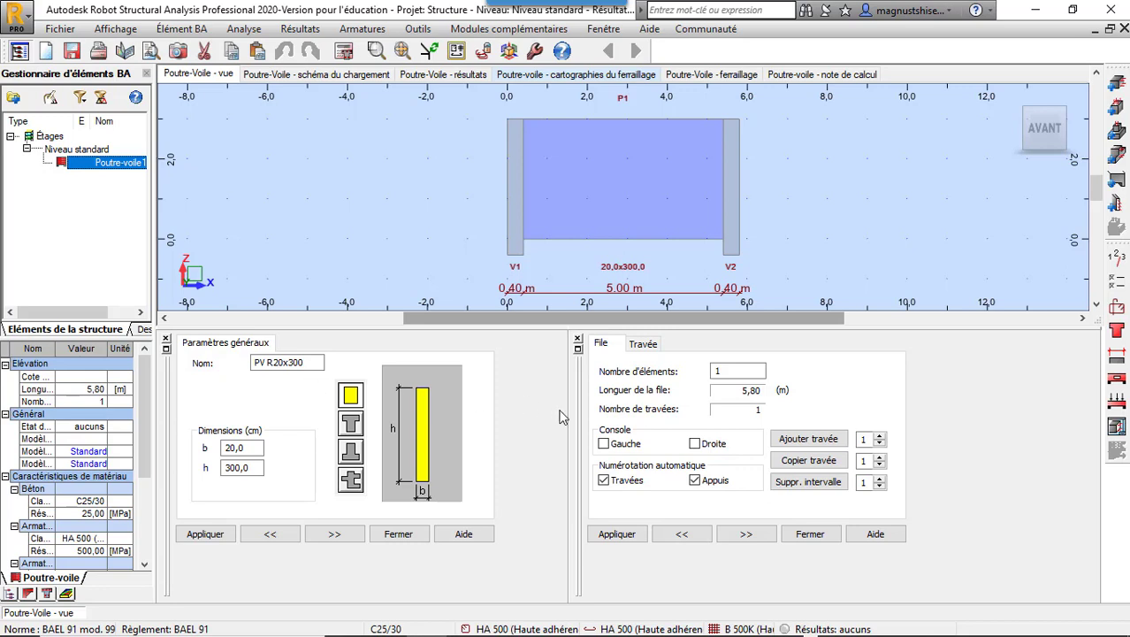
pyautogui.click(642, 344)
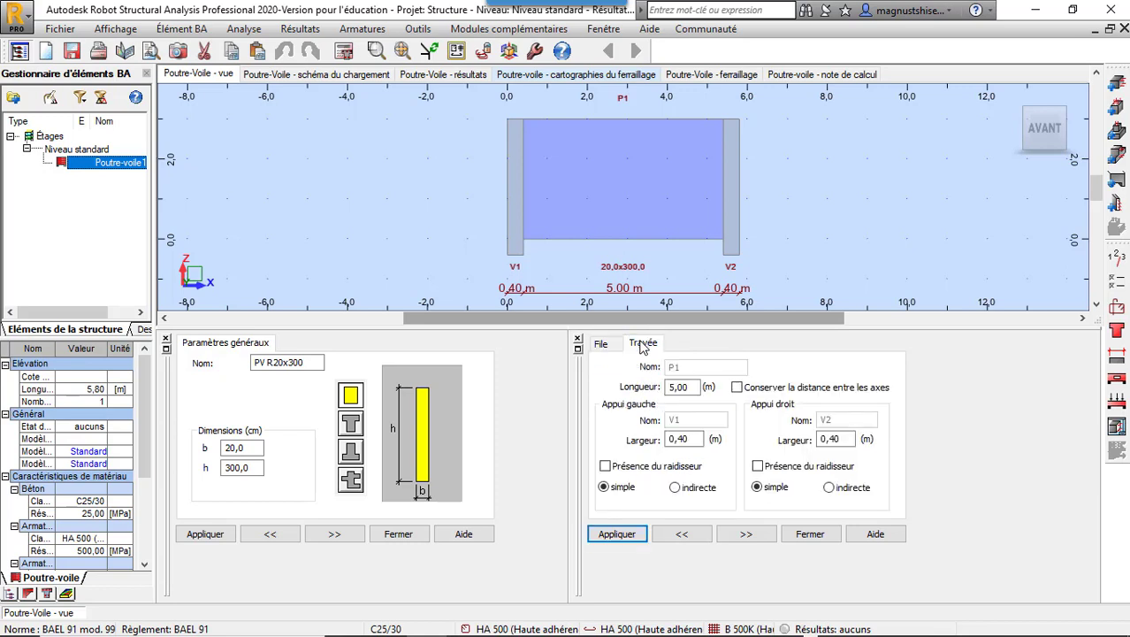
pyautogui.click(609, 351)
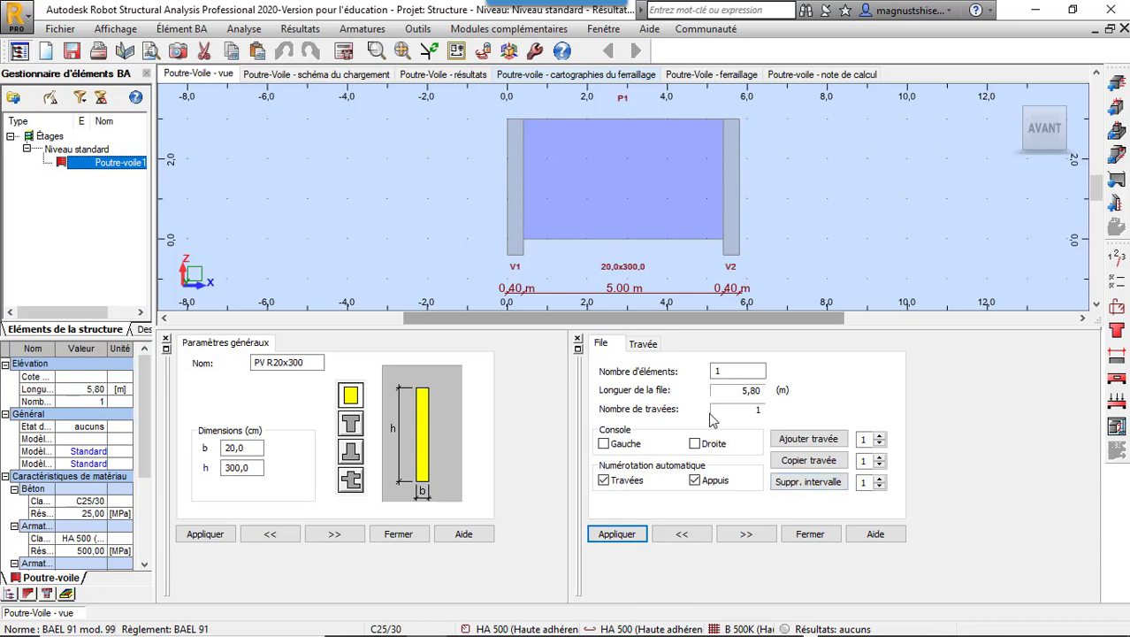
pyautogui.click(643, 345)
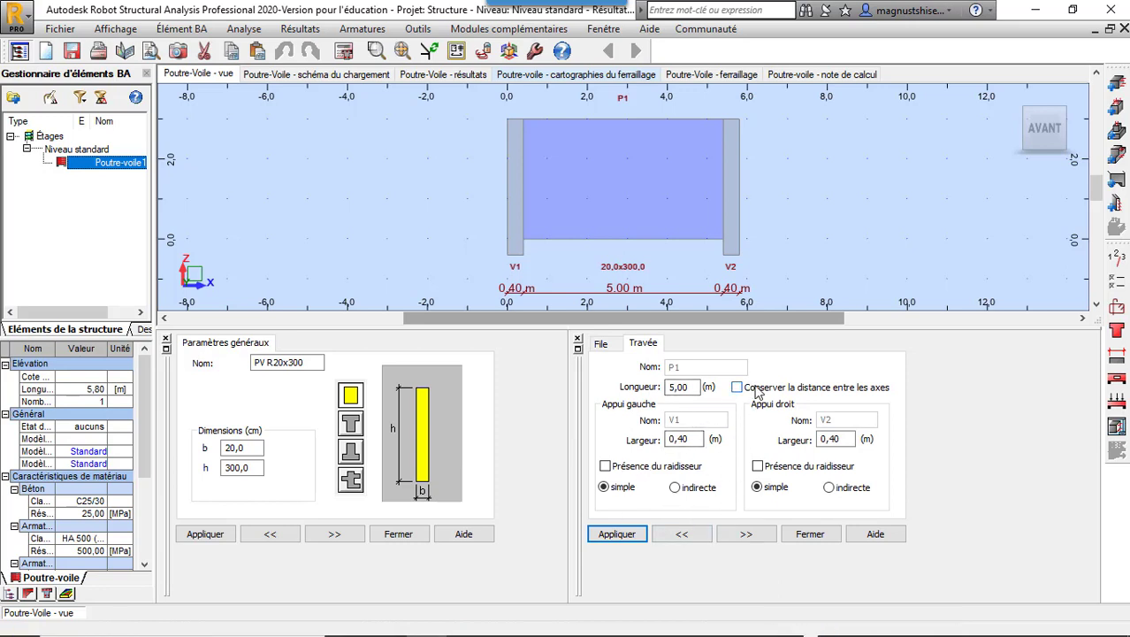
pyautogui.click(606, 467)
pyautogui.click(758, 467)
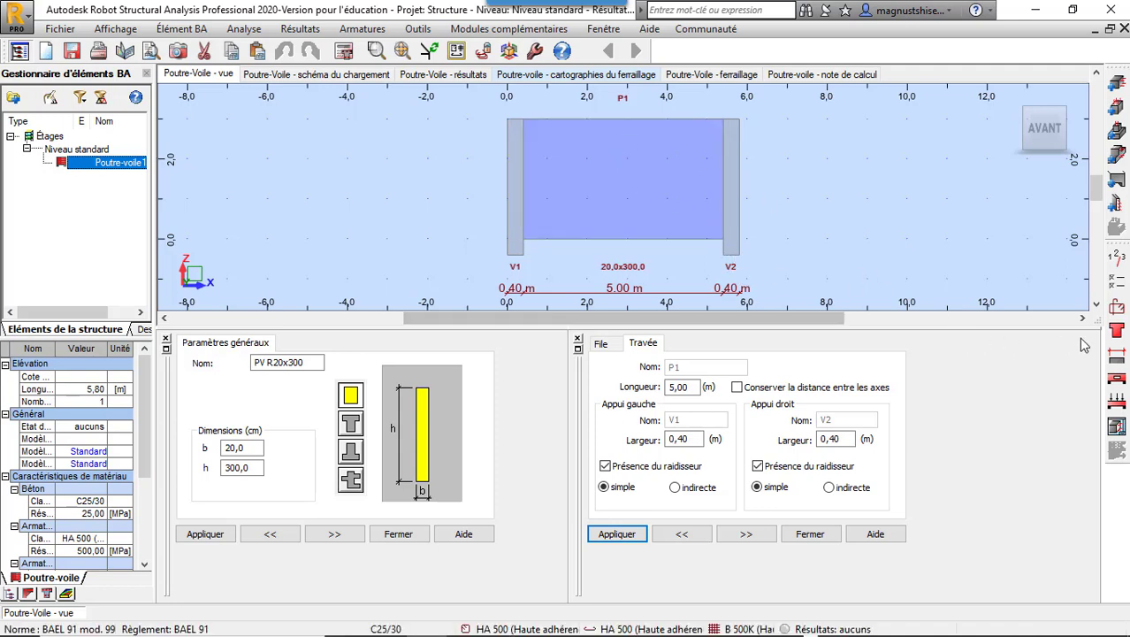
# Step: Add a permanent uniform linear load of 5 kN/m at the head of span 1, plus the self-weight load
pyautogui.click(1117, 400)
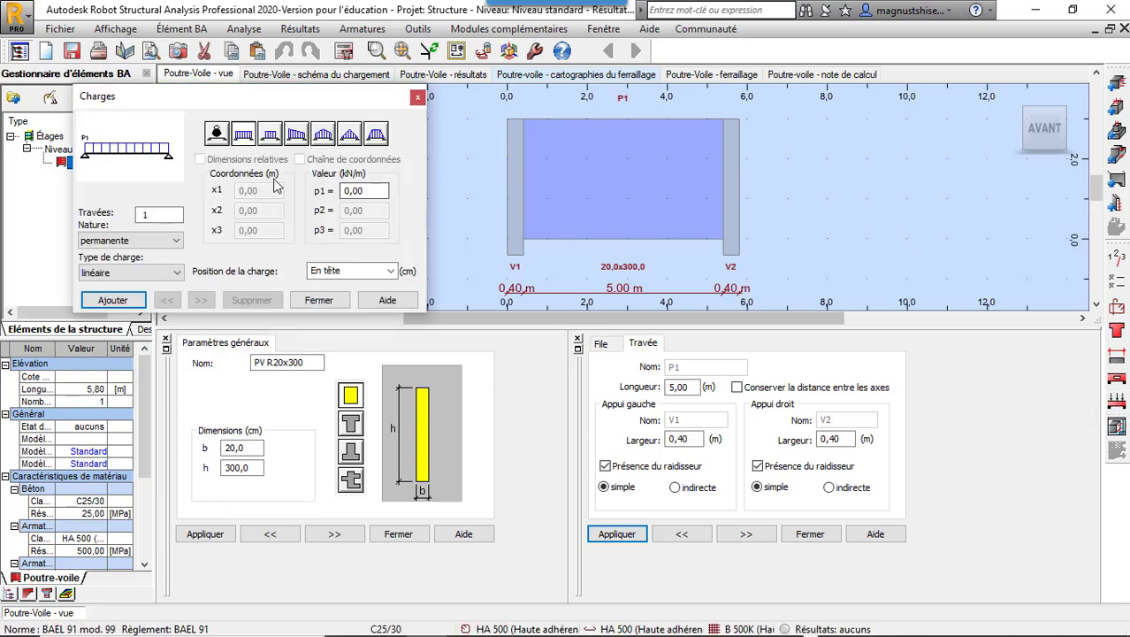
pyautogui.click(372, 191)
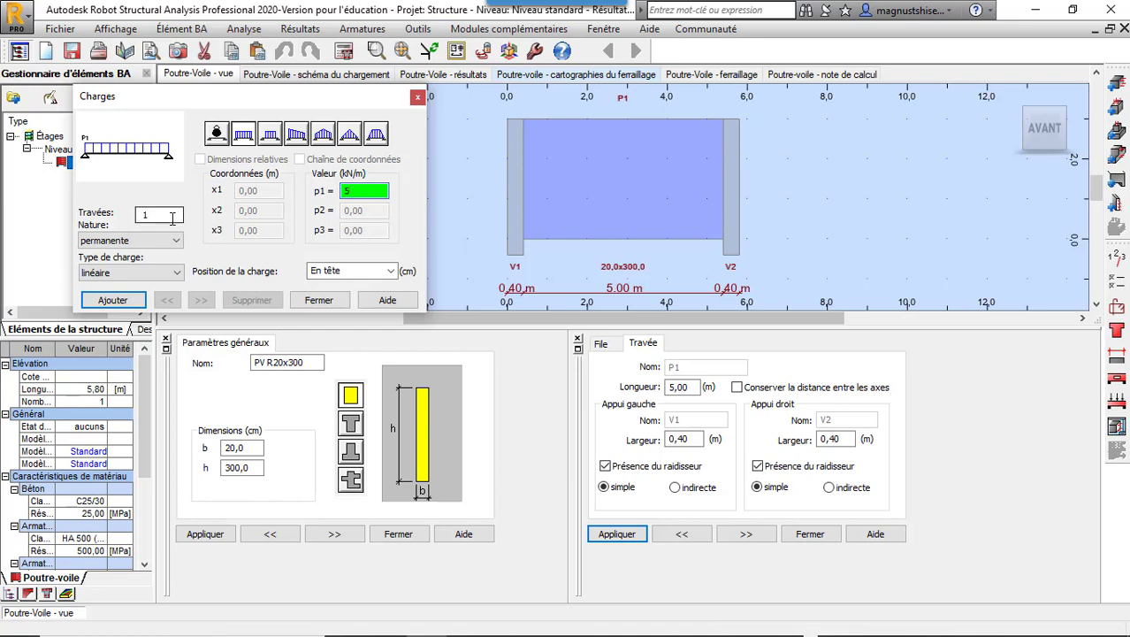
pyautogui.write('5')
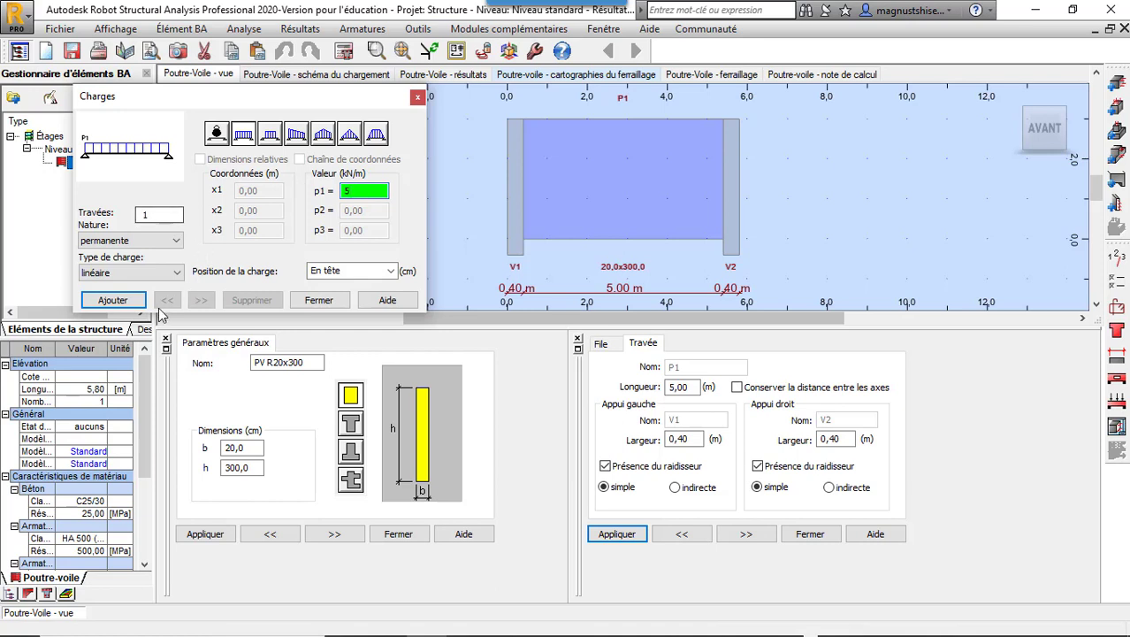
pyautogui.click(114, 300)
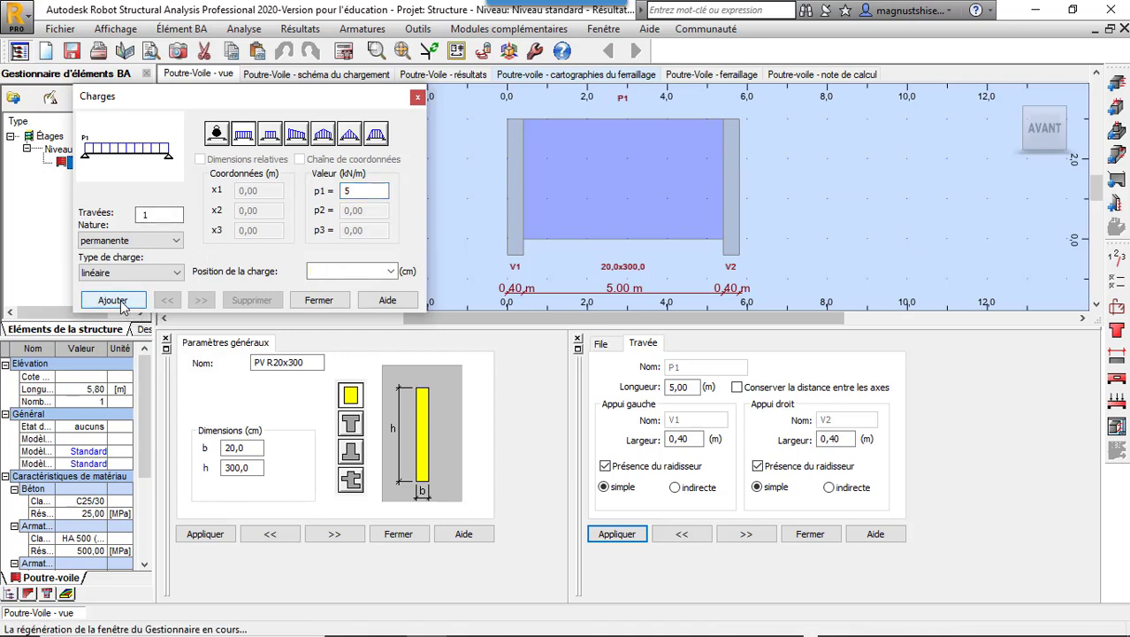
pyautogui.click(395, 270)
pyautogui.click(395, 270)
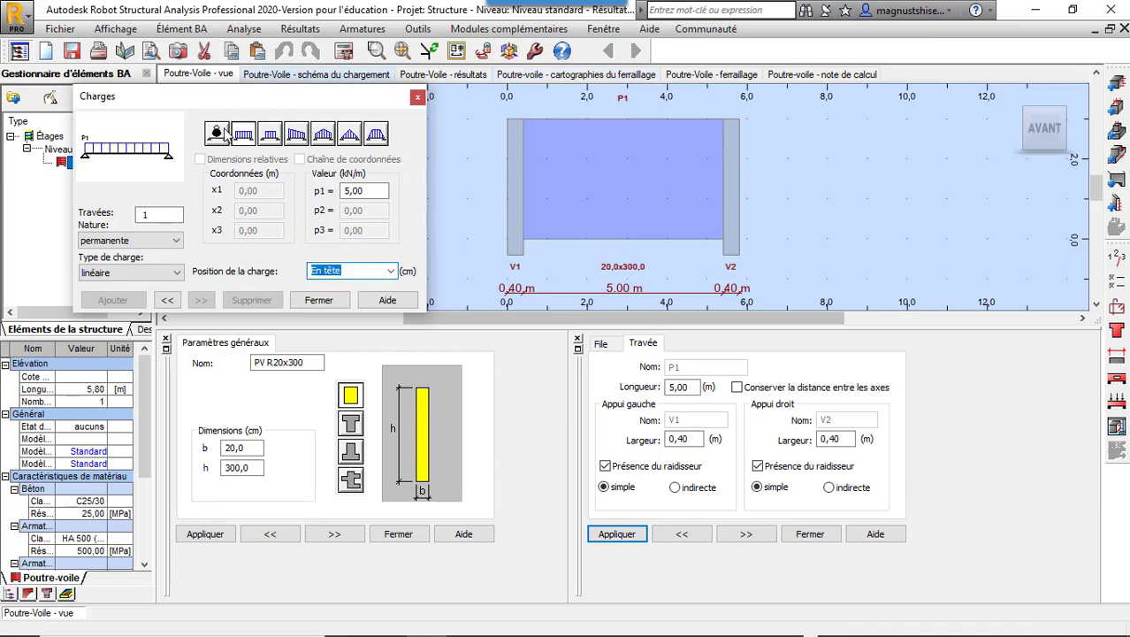
pyautogui.click(221, 133)
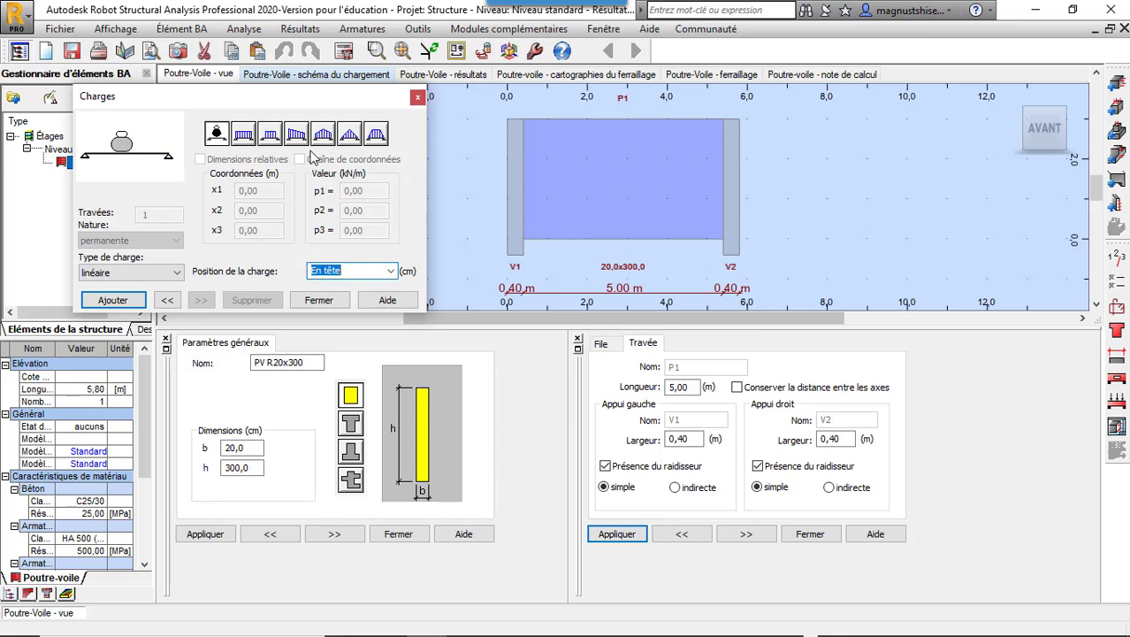
pyautogui.click(113, 300)
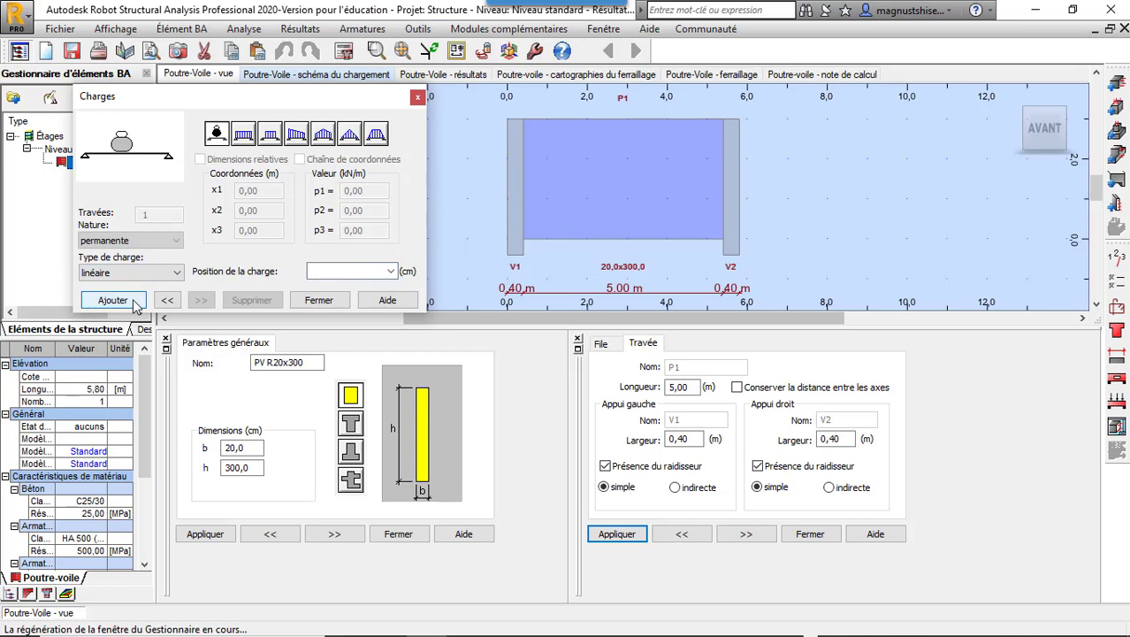
# Step: Add a uniform linear live load (exploitation) of 12 kN/m at the head of span 1 and close the load definition
pyautogui.click(249, 142)
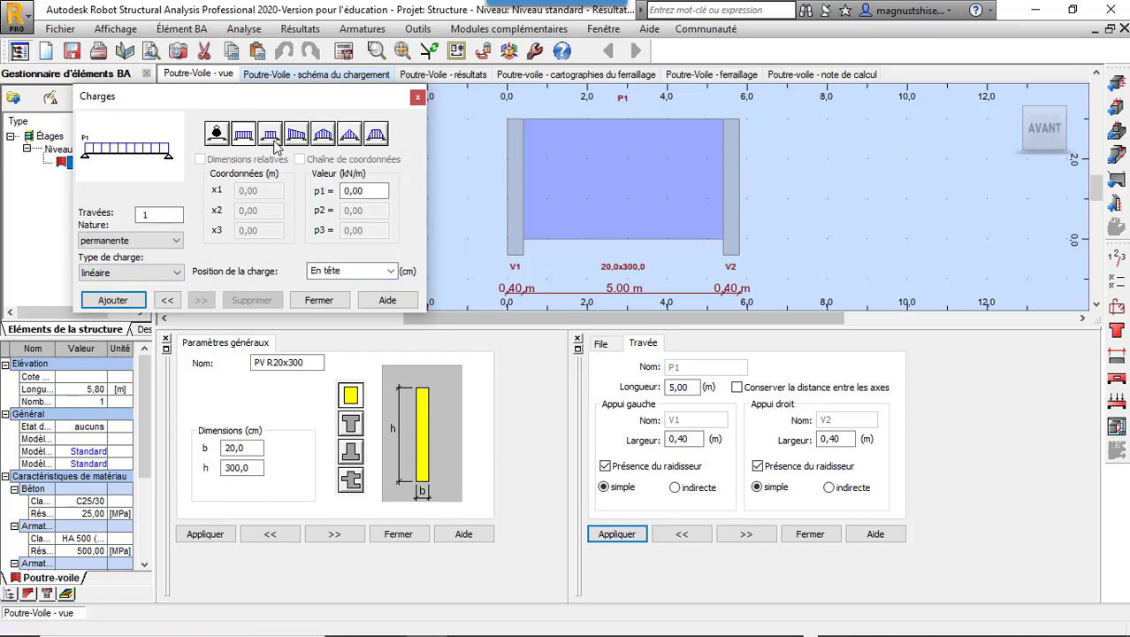
pyautogui.click(182, 241)
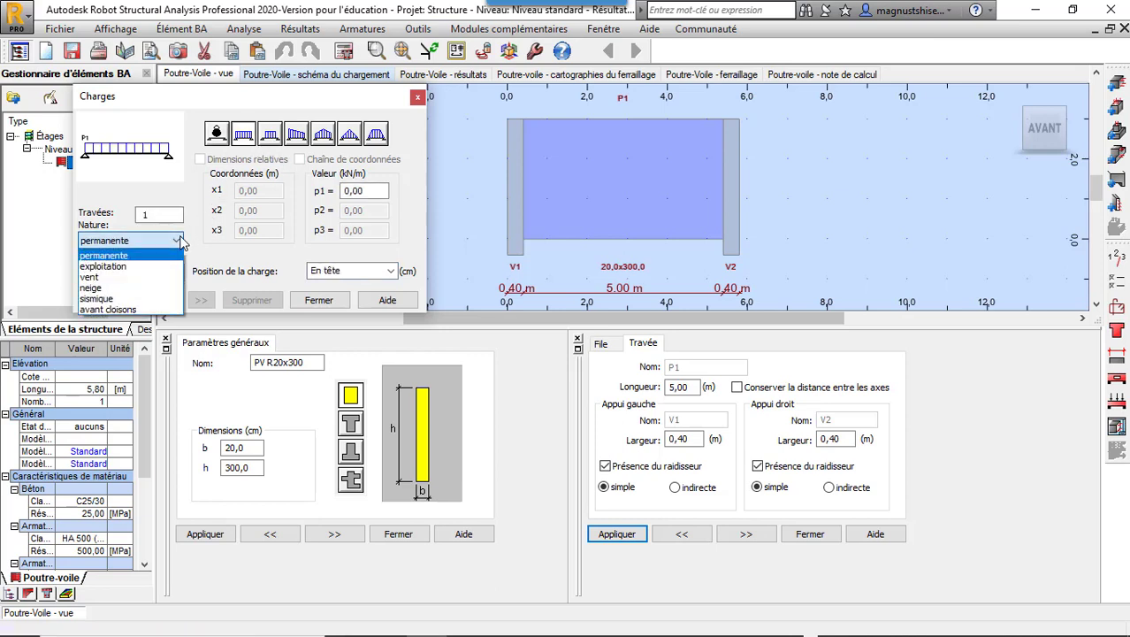
pyautogui.click(155, 267)
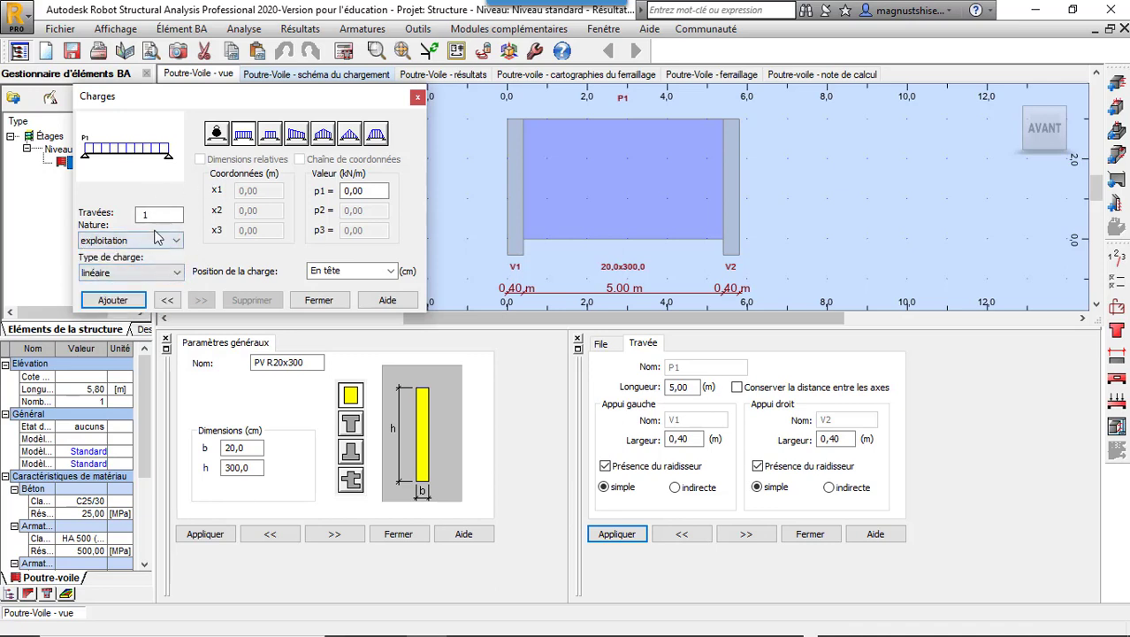
pyautogui.click(176, 274)
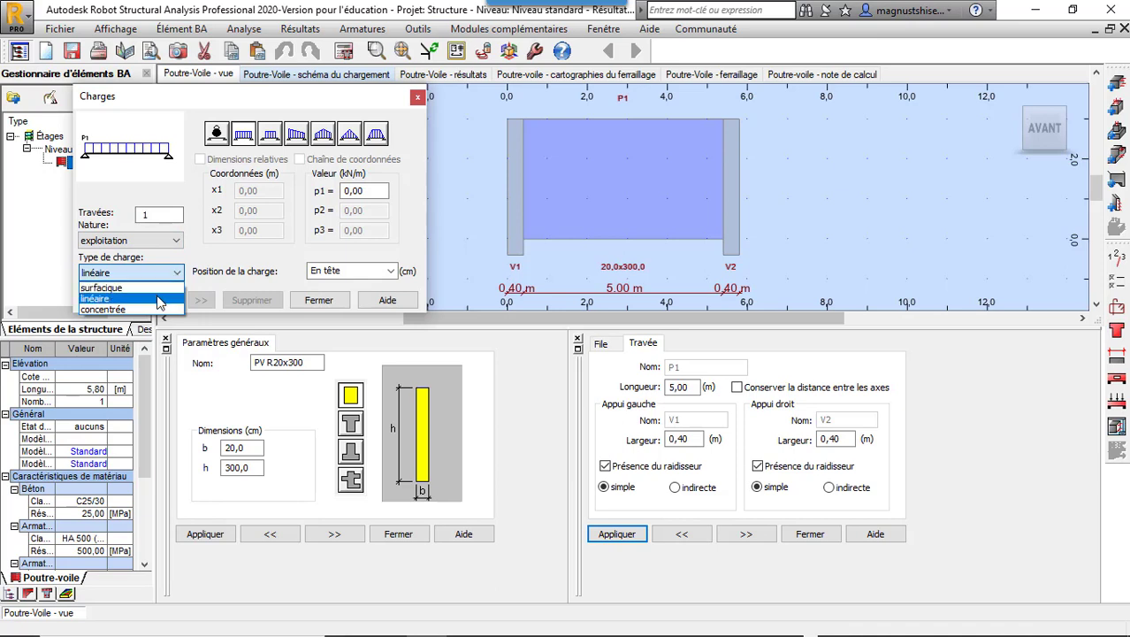
pyautogui.click(159, 299)
pyautogui.click(366, 196)
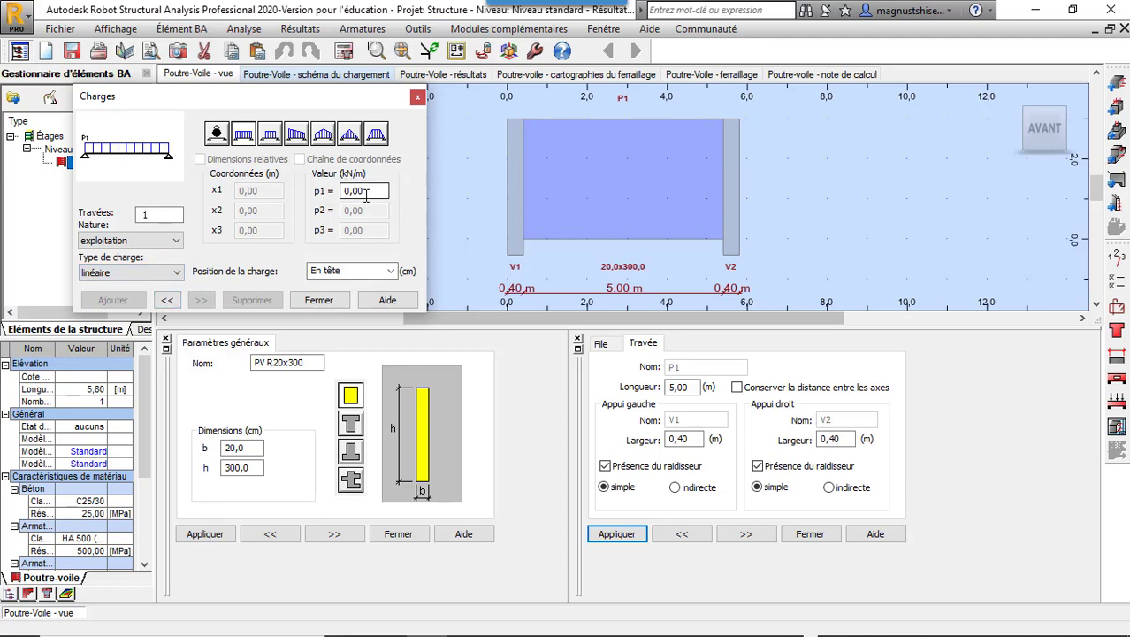
pyautogui.moveTo(366, 196); pyautogui.dragTo(340, 201)
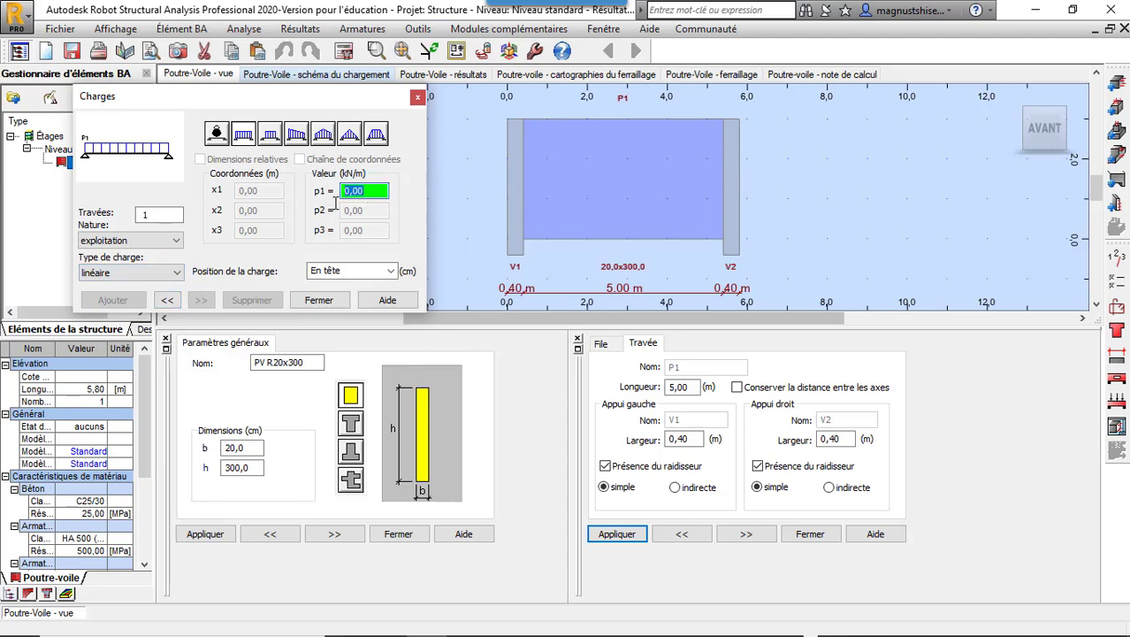
pyautogui.write('1')
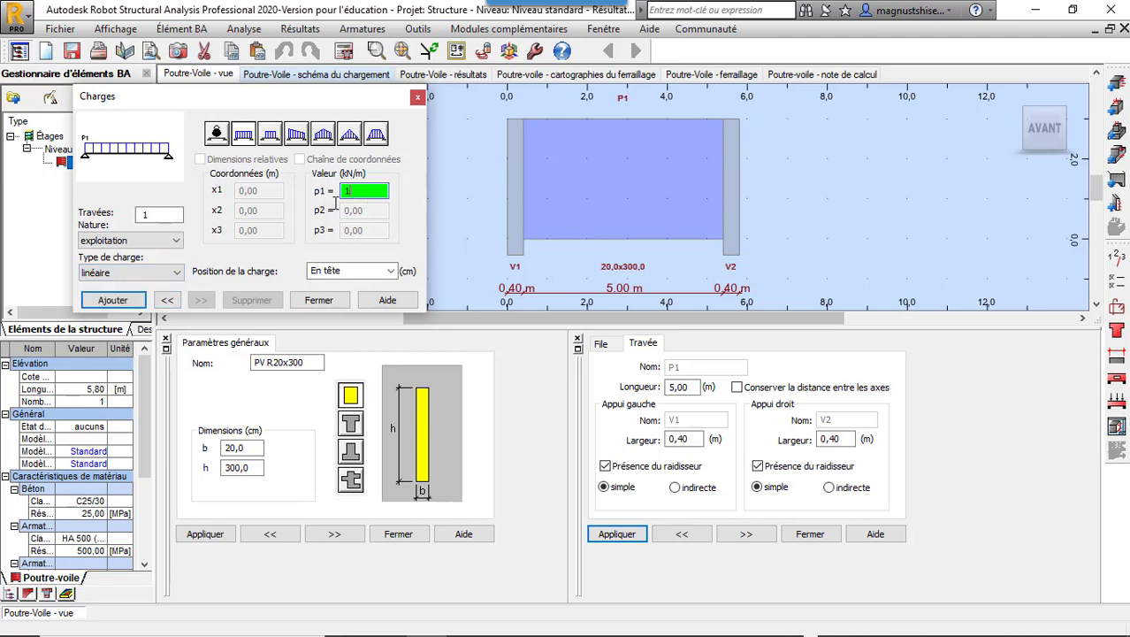
pyautogui.write('2')
pyautogui.click(131, 304)
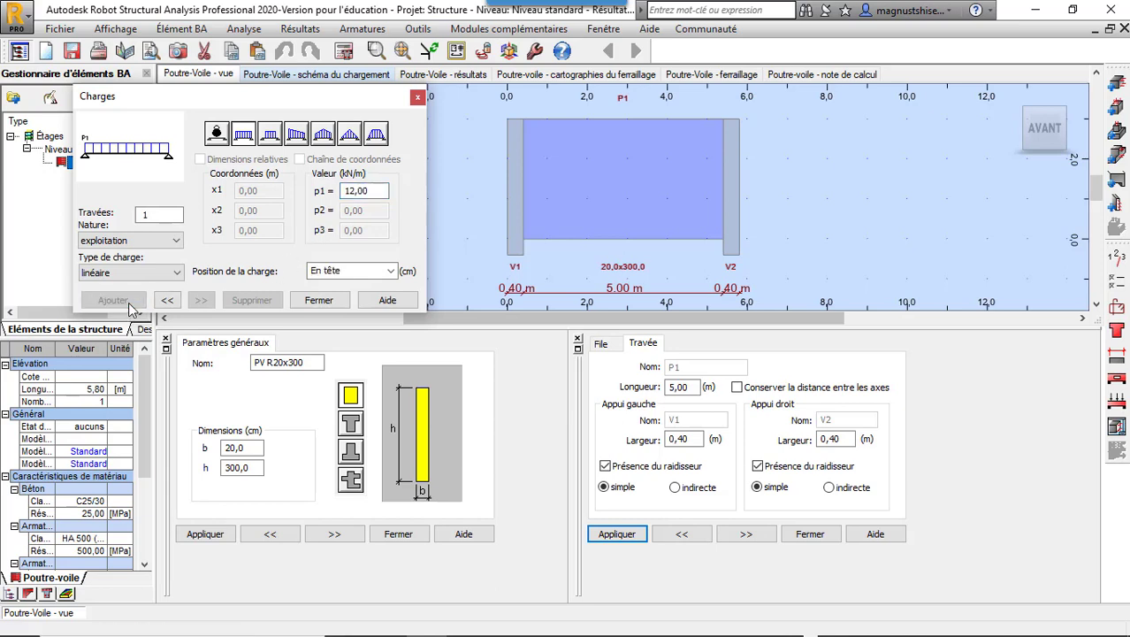
pyautogui.click(311, 305)
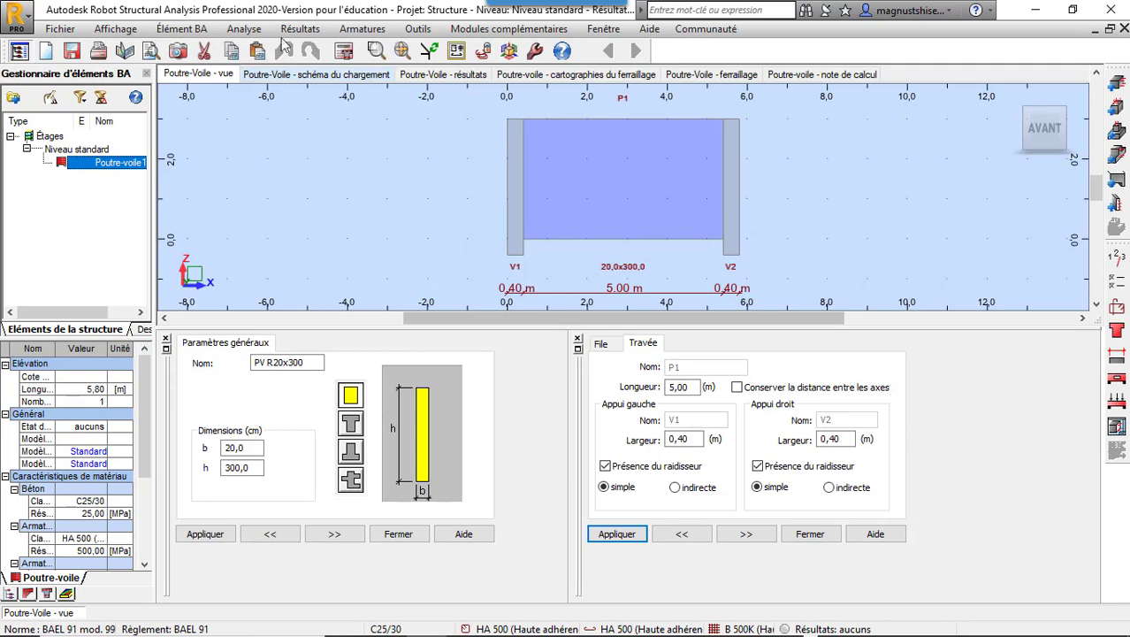
# Step: Display the wall-beam's loading diagram and accept the storey parameters with Niveau inférieur enabled
pyautogui.click(300, 76)
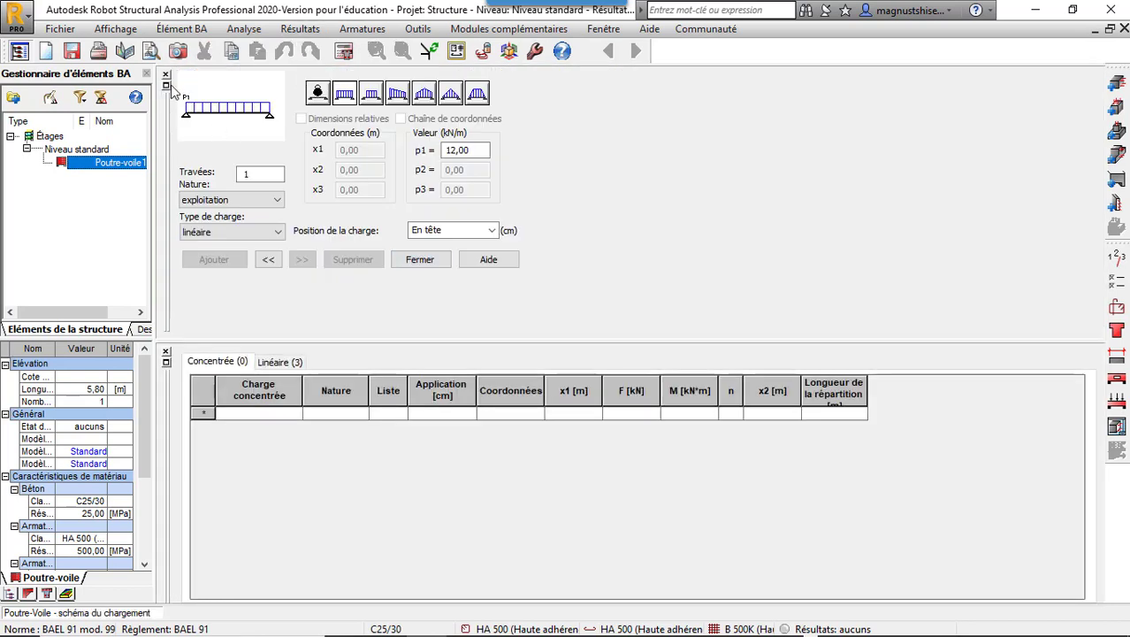
pyautogui.click(166, 86)
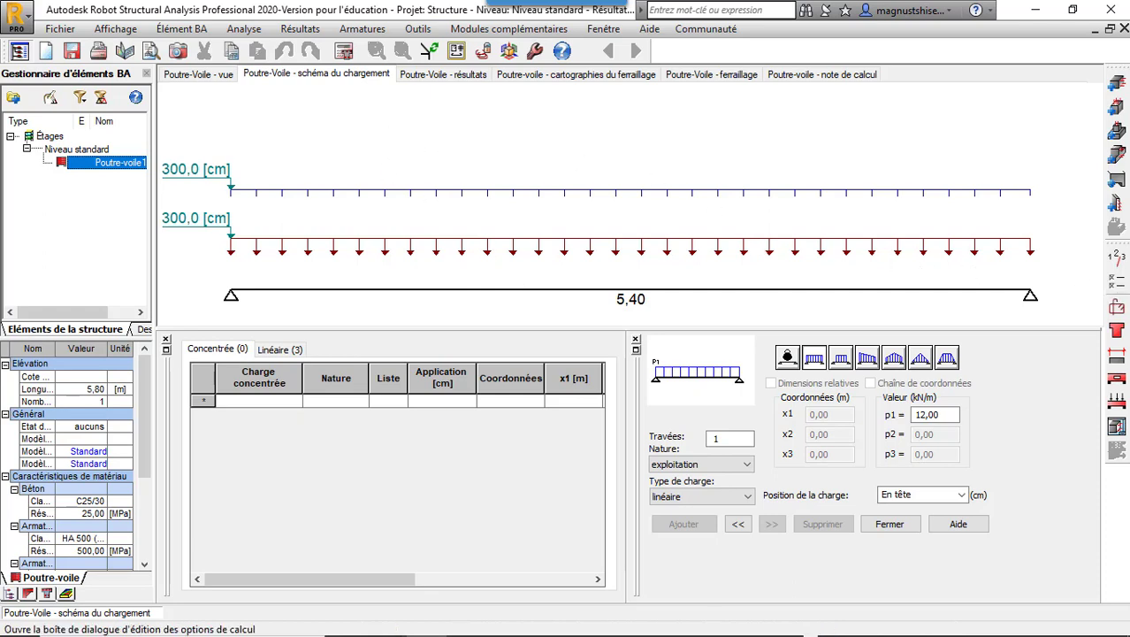
pyautogui.click(1117, 258)
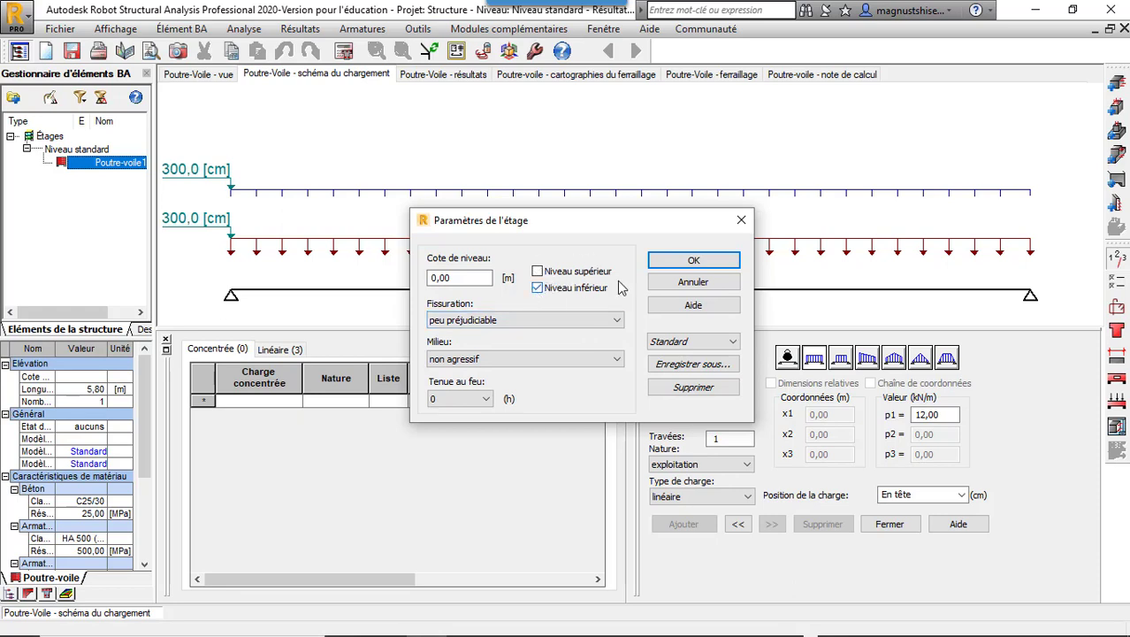
pyautogui.click(696, 261)
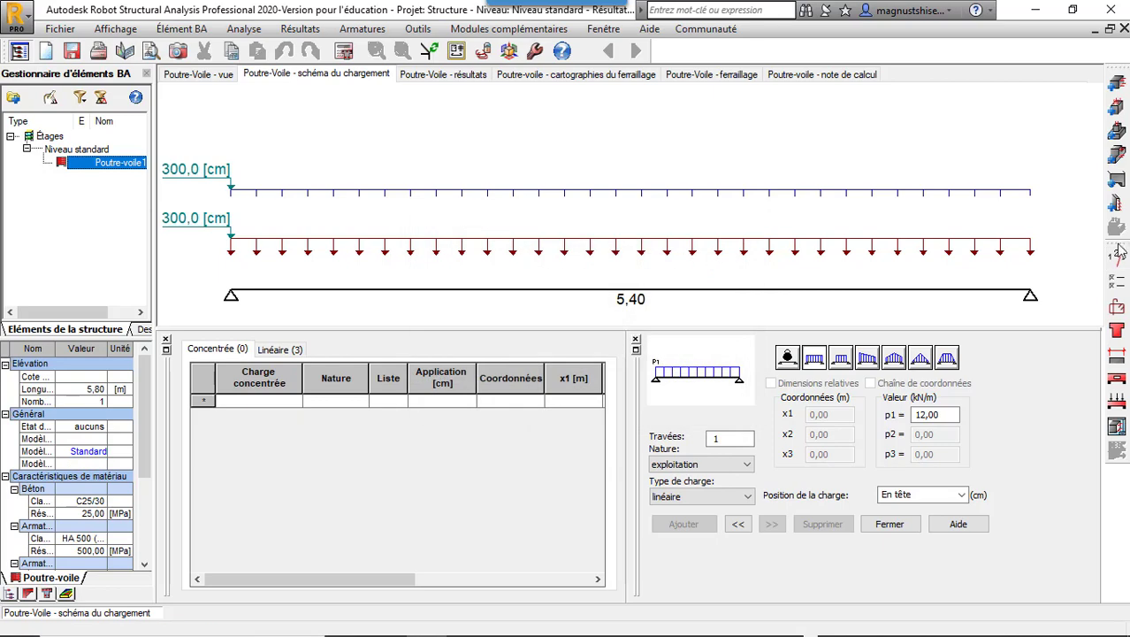
# Step: In the calculation options, exclude the 6 mm bar diameter from the main reinforcement
pyautogui.click(1117, 281)
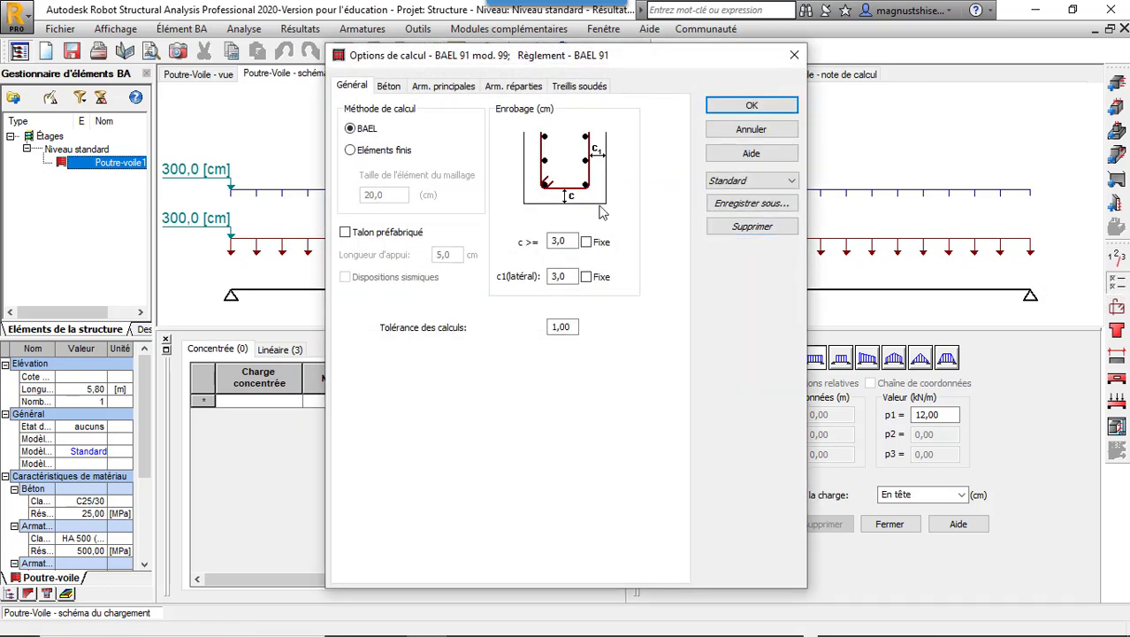
pyautogui.click(389, 86)
pyautogui.click(412, 92)
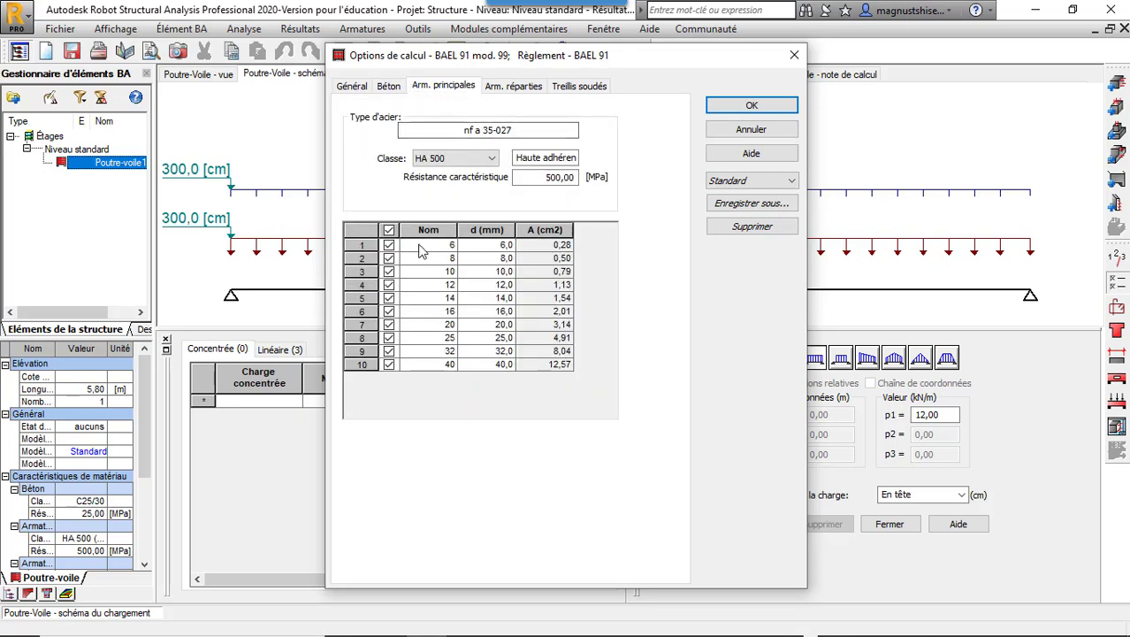
pyautogui.click(389, 245)
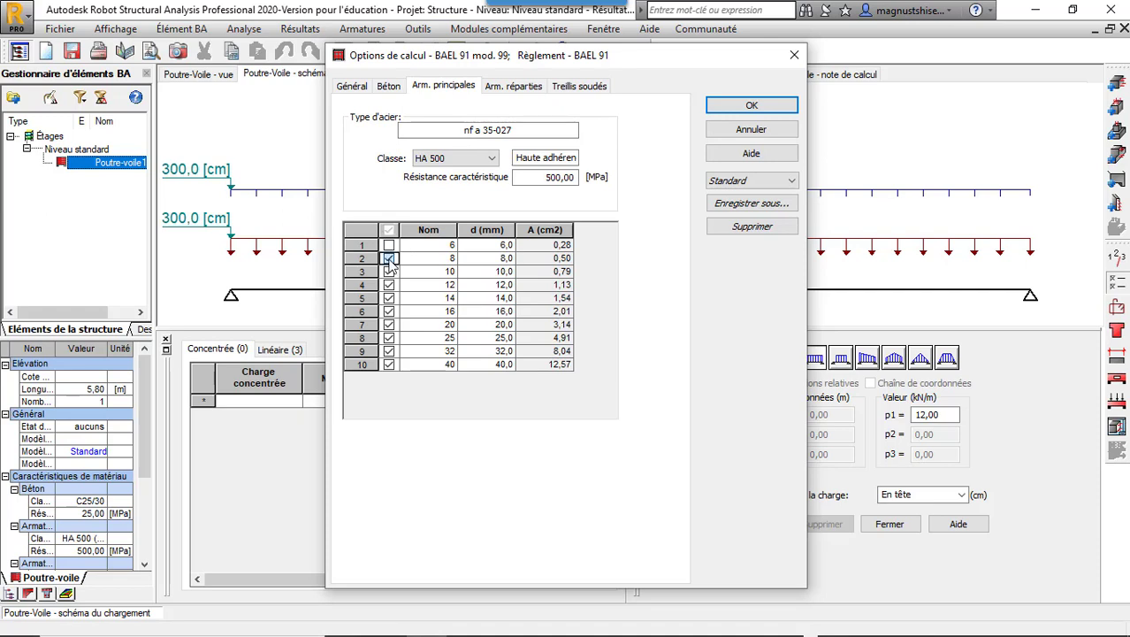
# Step: Exclude the 6 and 8 mm bar diameters from the distributed reinforcement and accept the calculation options
pyautogui.click(513, 85)
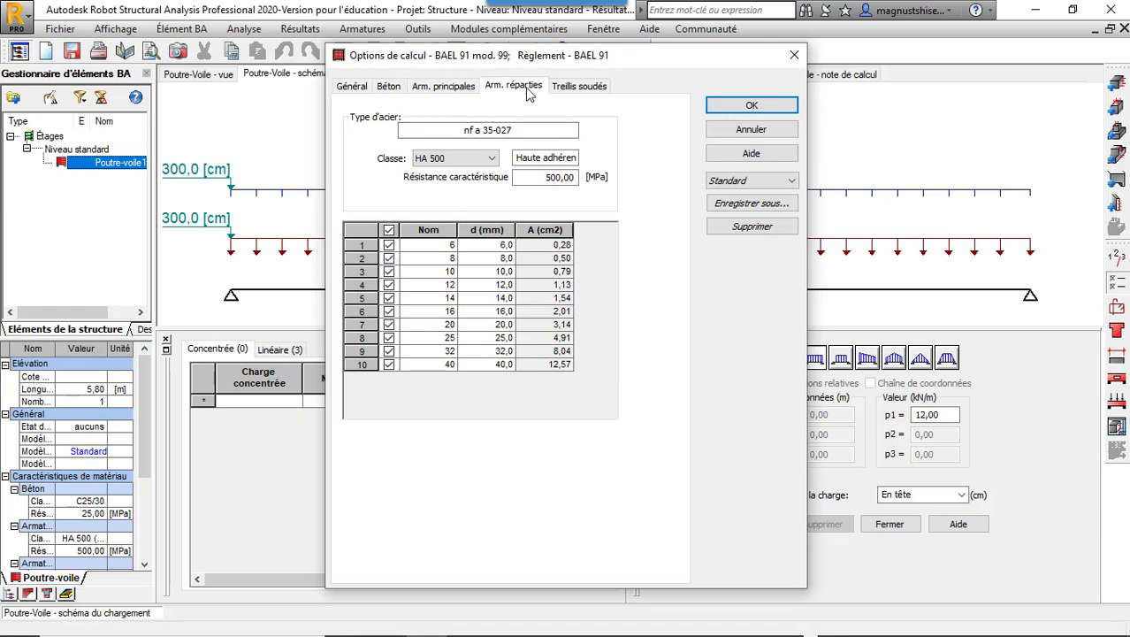
pyautogui.click(389, 246)
pyautogui.click(389, 258)
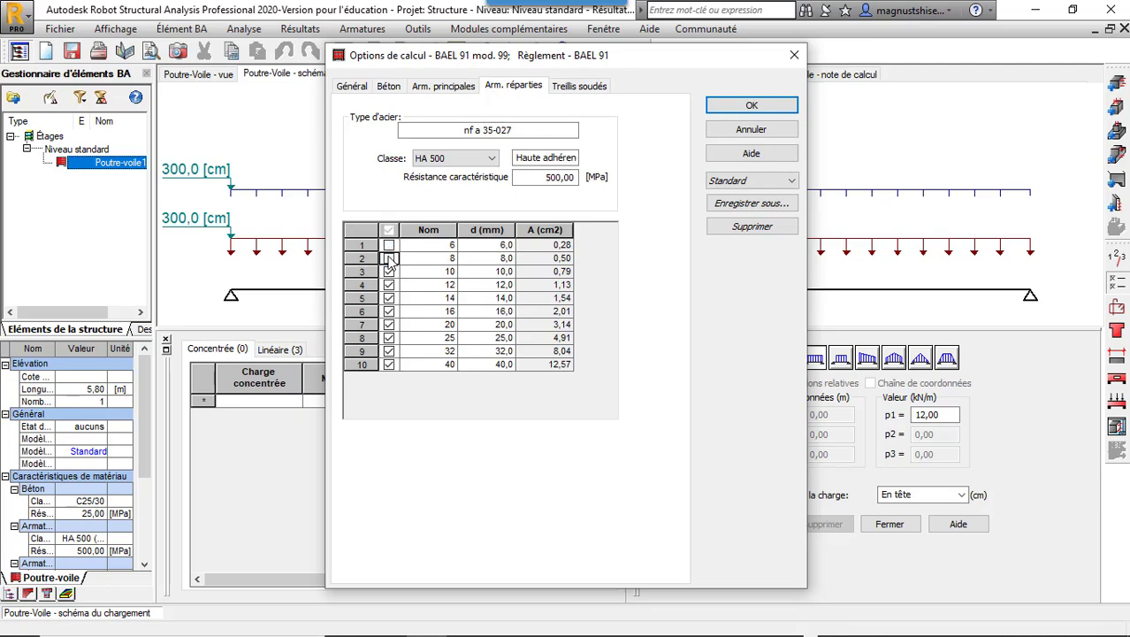
pyautogui.click(749, 107)
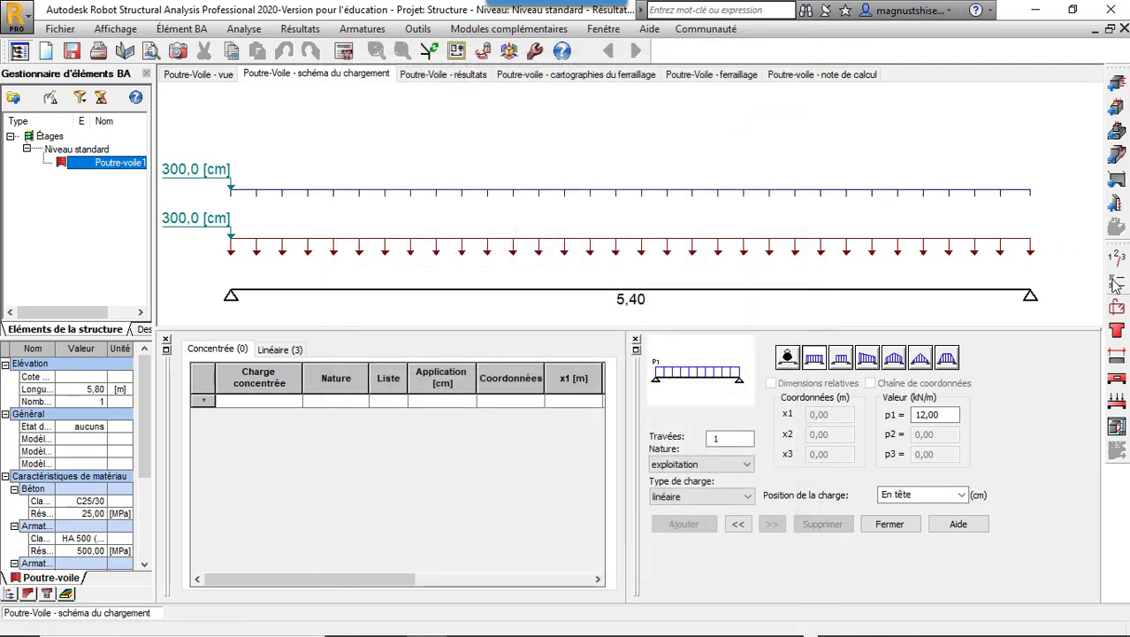
# Step: In the reinforcement layout settings, set the distributed reinforcement to Barres, review the remaining settings and accept them
pyautogui.click(1118, 307)
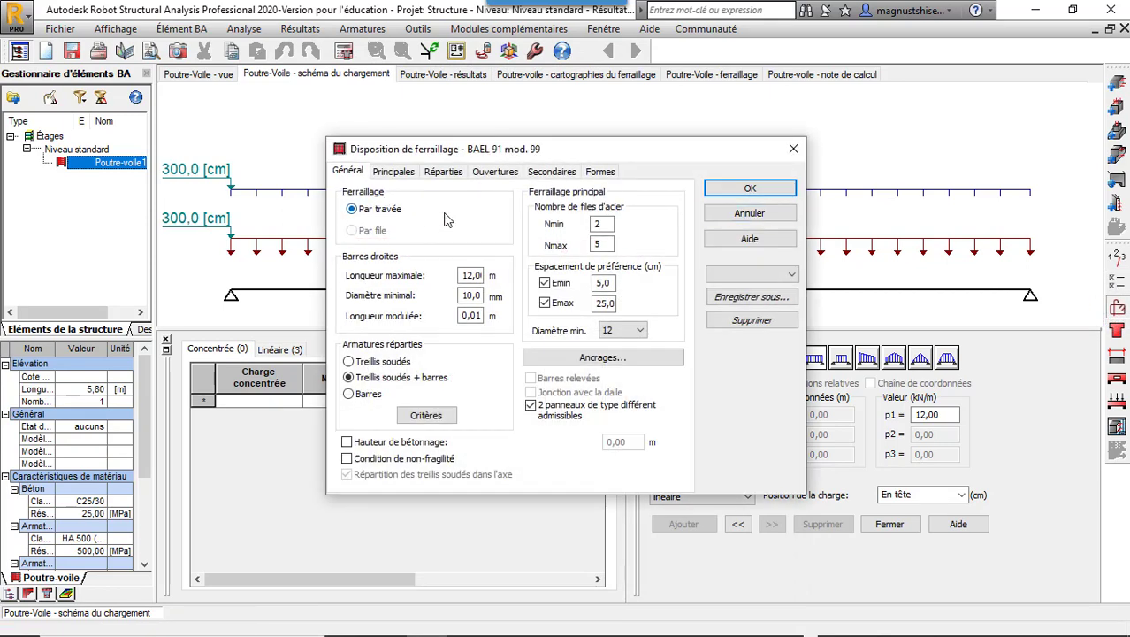
pyautogui.click(356, 401)
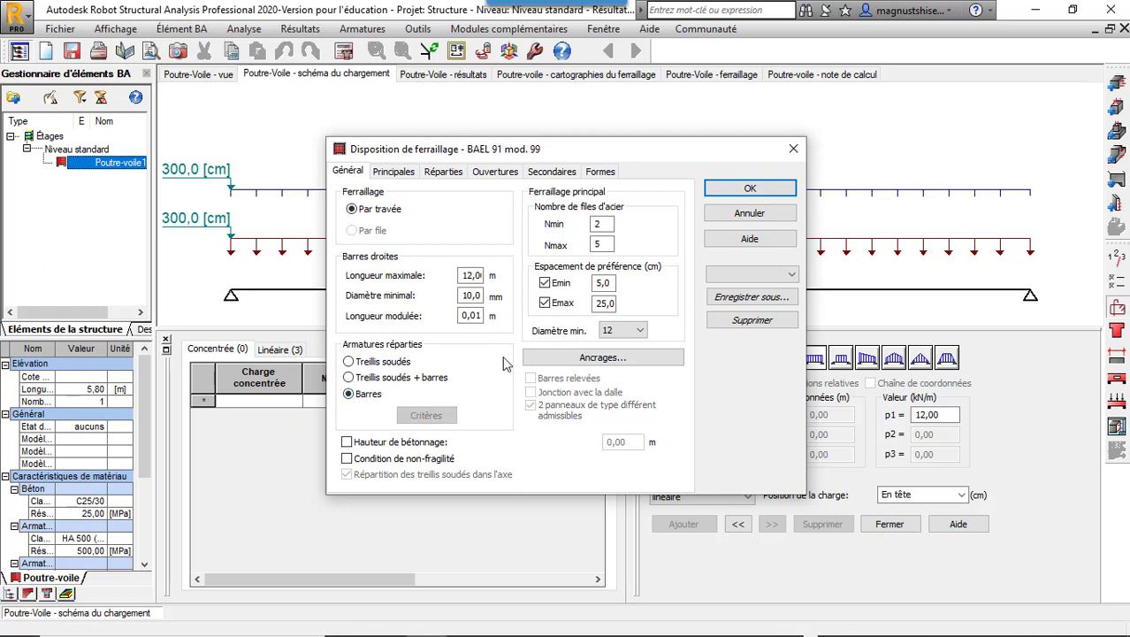
pyautogui.click(398, 172)
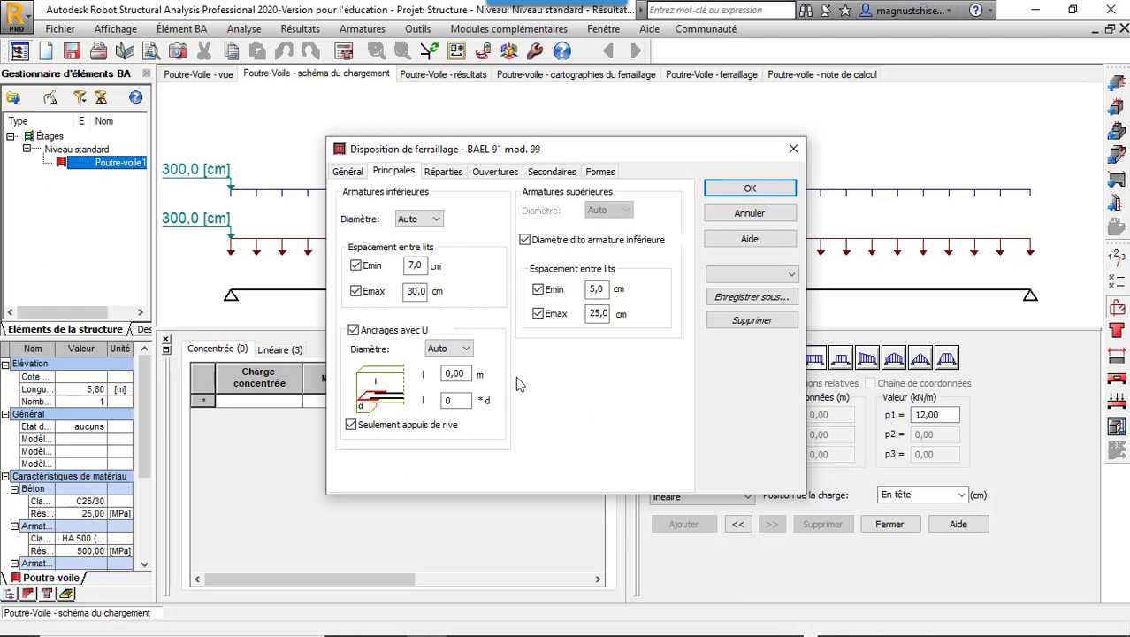
pyautogui.click(447, 173)
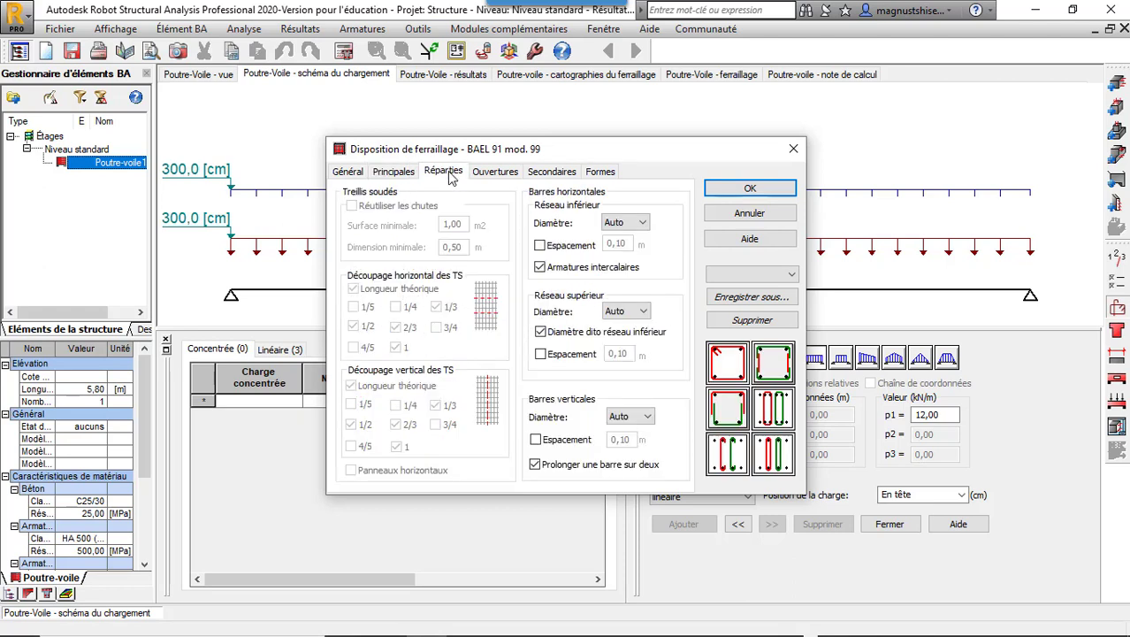
pyautogui.click(517, 181)
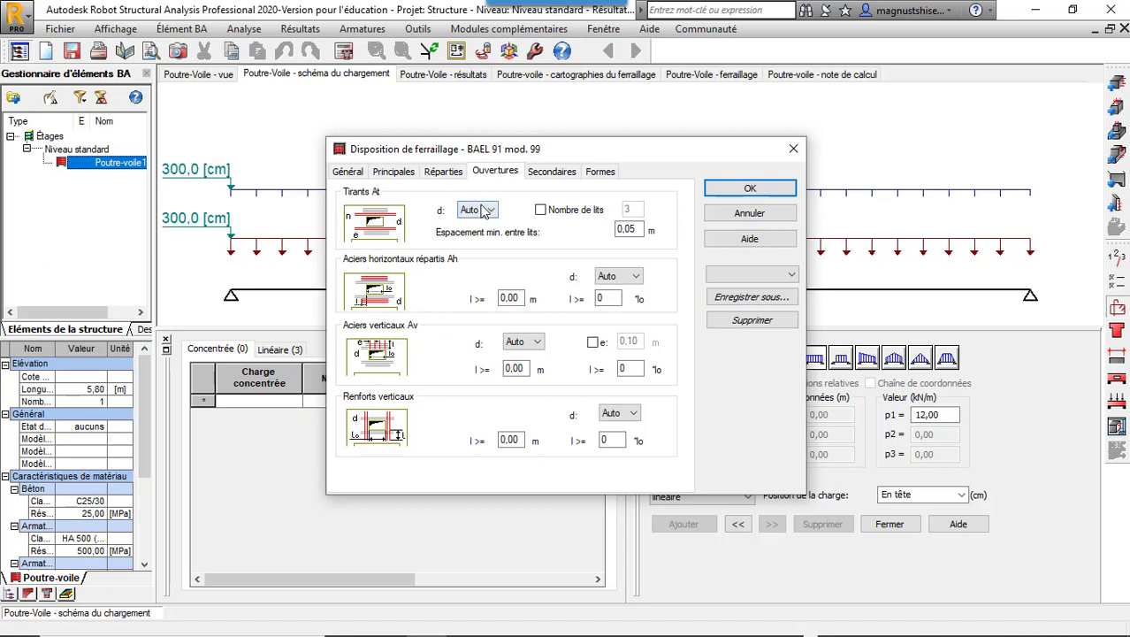
pyautogui.click(559, 170)
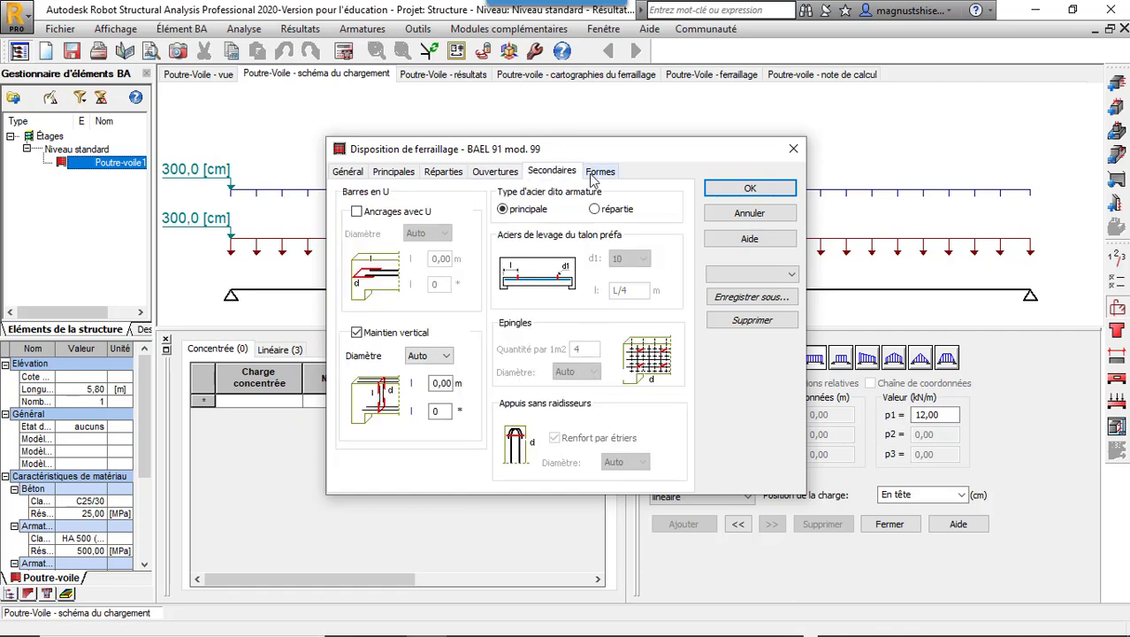
pyautogui.click(600, 176)
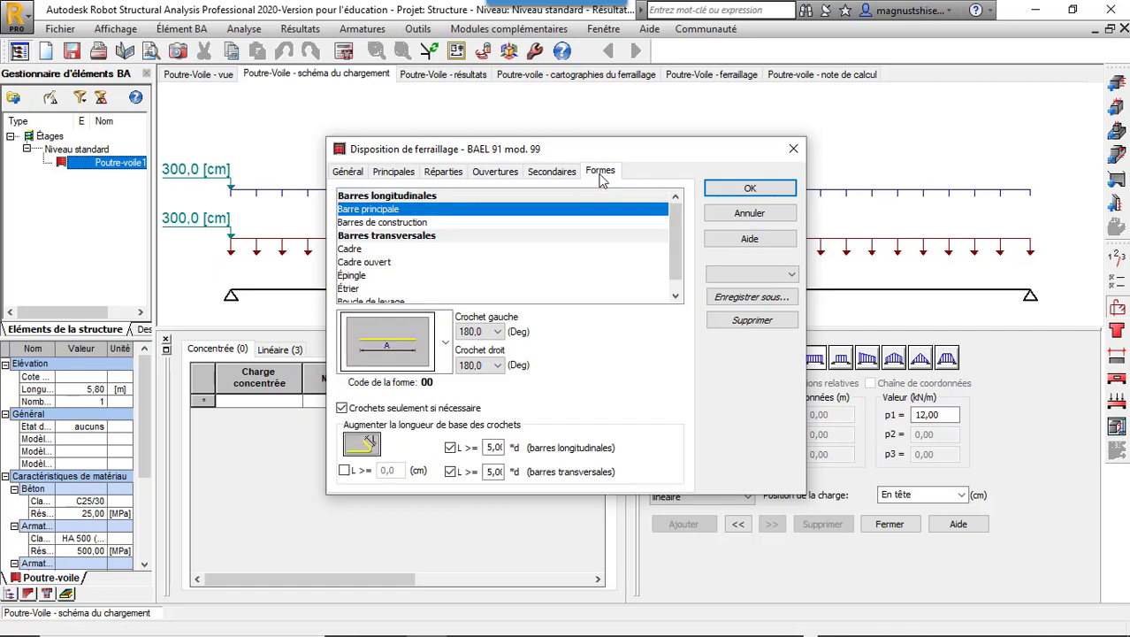
pyautogui.click(782, 189)
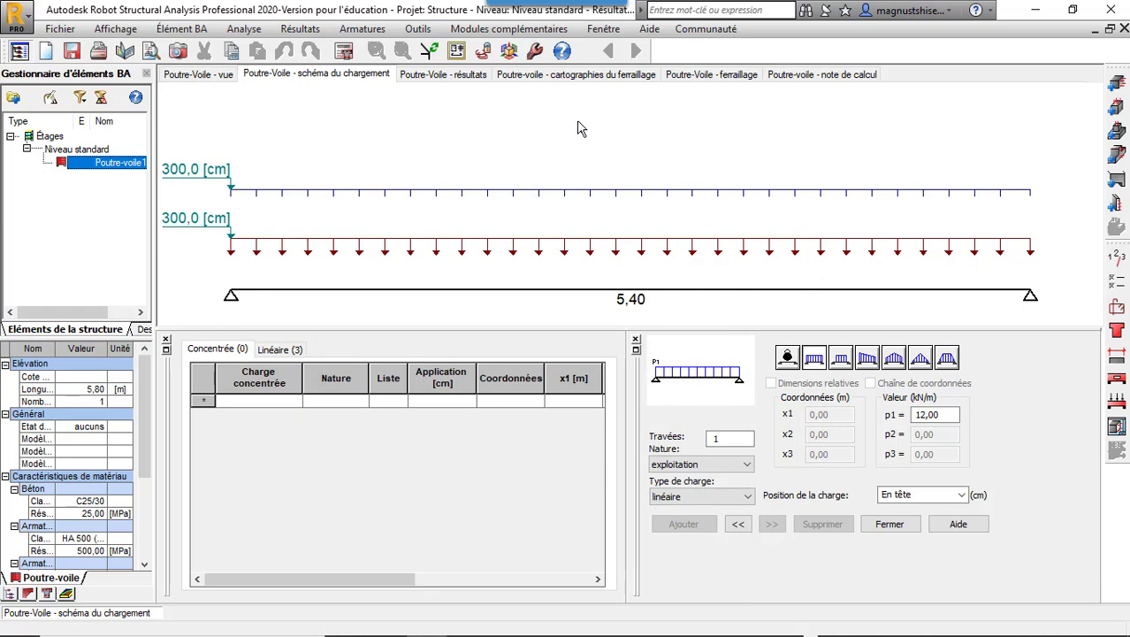
# Step: Calculate the wall-beam with both calculation options left off and display its reinforcement view
pyautogui.click(346, 53)
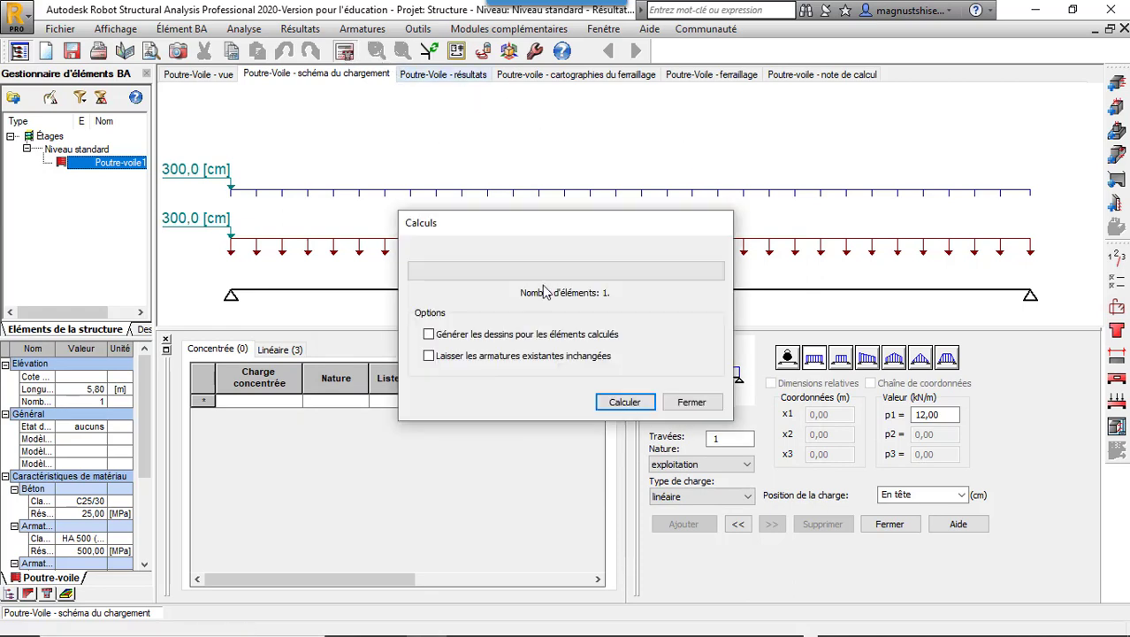
pyautogui.click(620, 402)
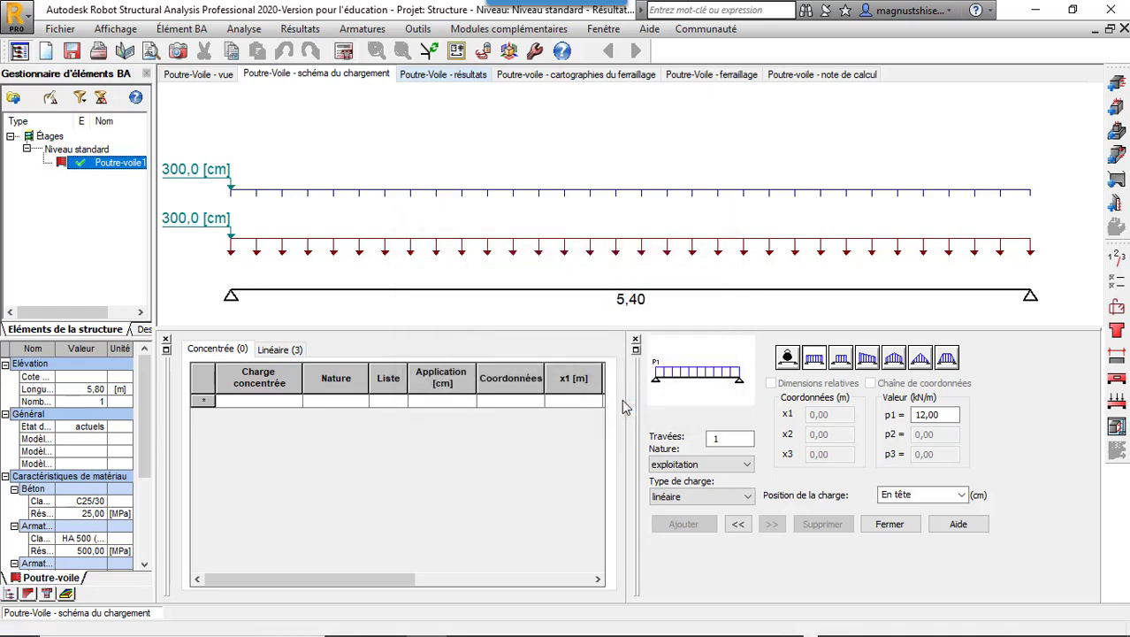
pyautogui.click(691, 77)
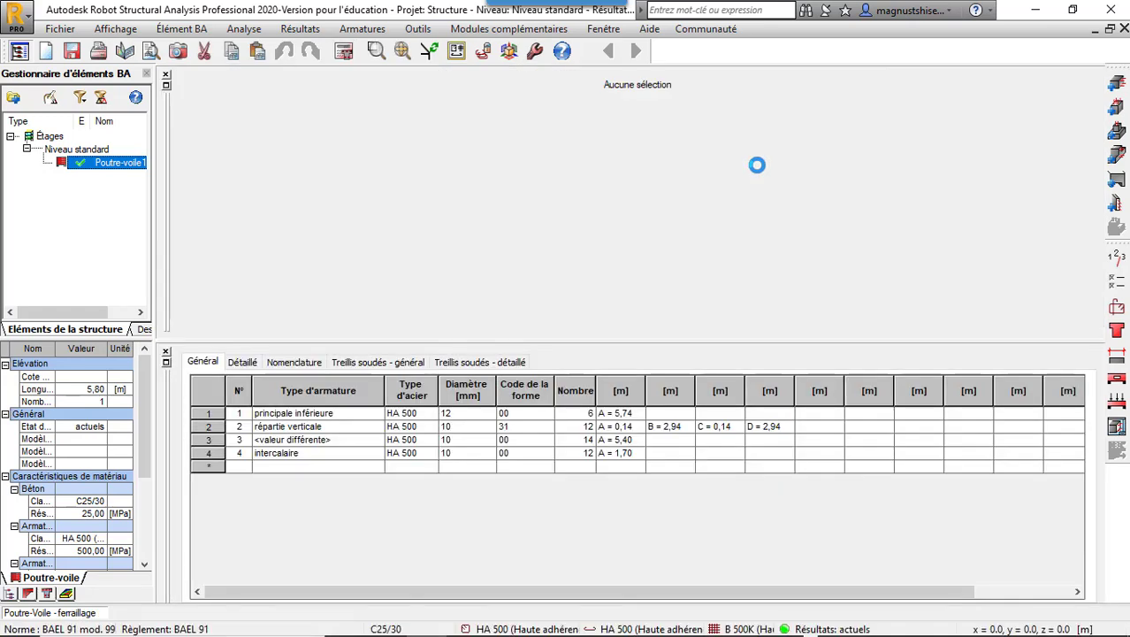
# Step: Close the Armatures pane, fit the reinforcement in view and highlight the horizontal and vertical distributed bars in the elevation
pyautogui.click(166, 86)
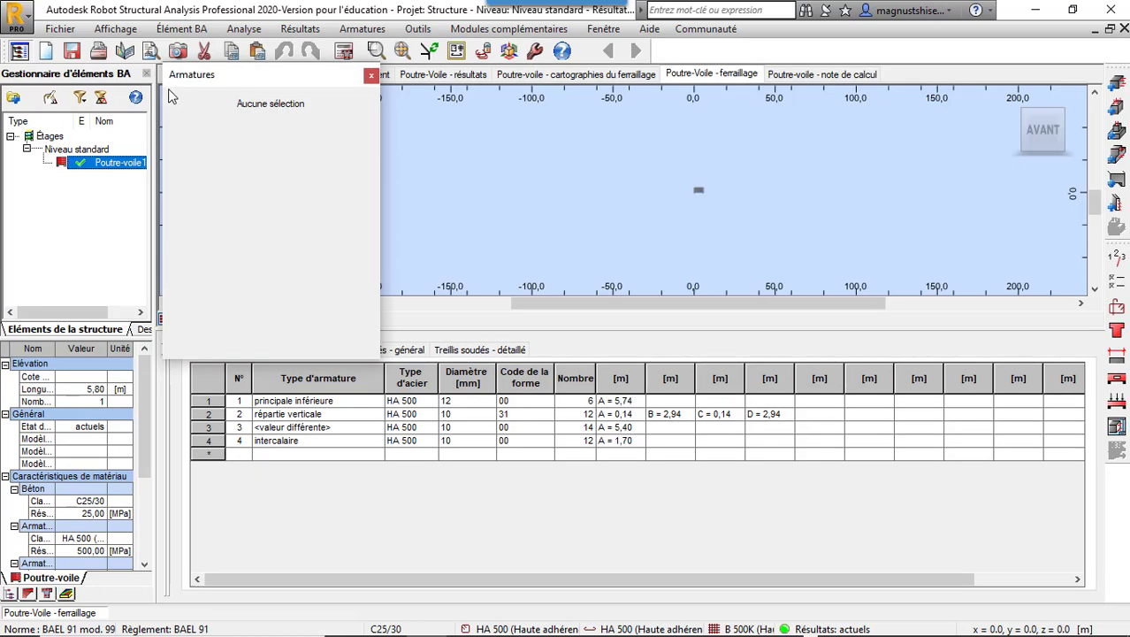
pyautogui.click(370, 76)
pyautogui.click(413, 58)
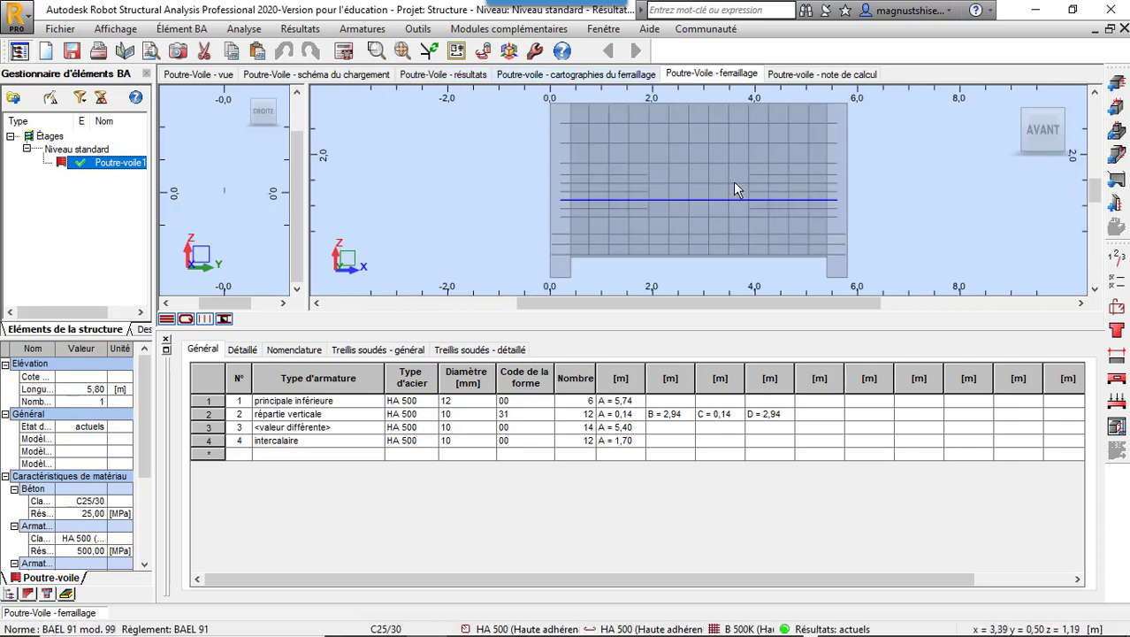
pyautogui.click(599, 183)
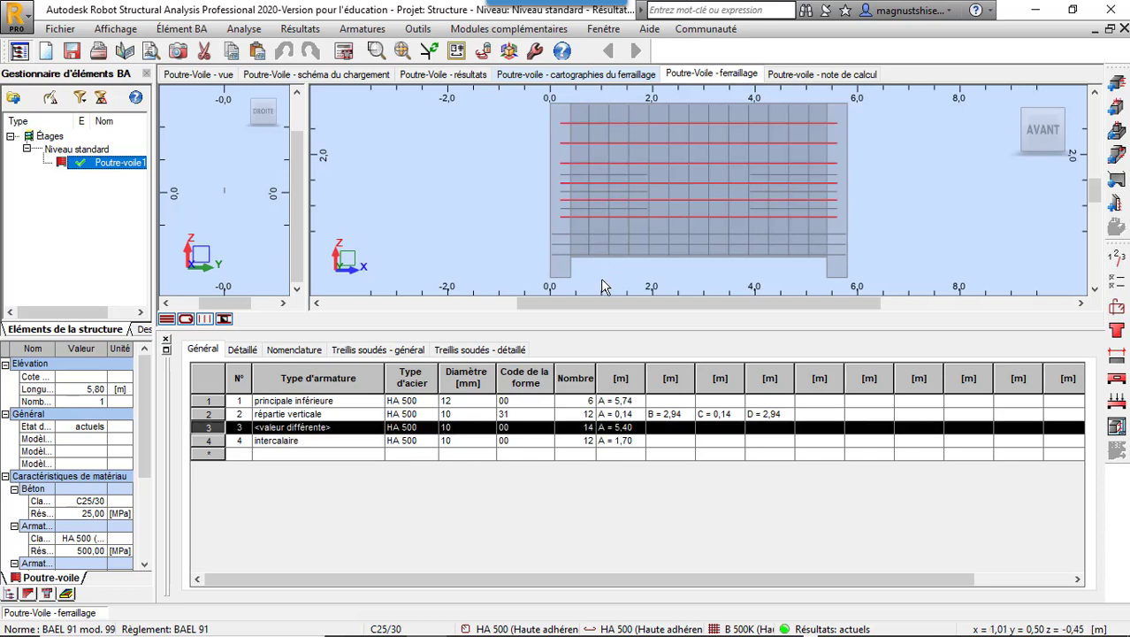
pyautogui.click(669, 234)
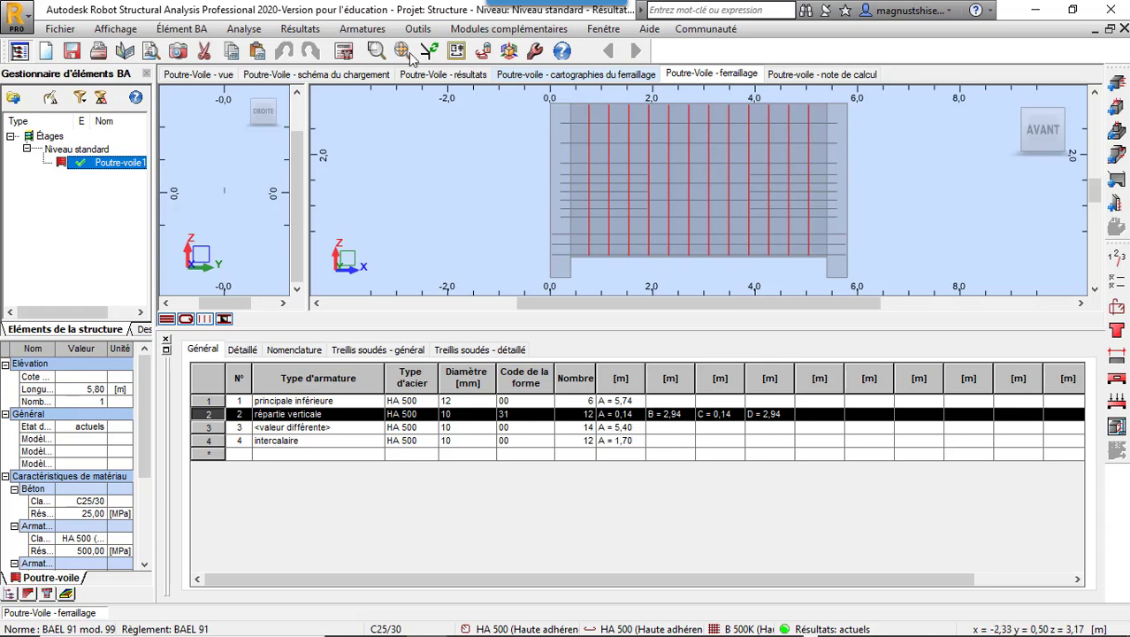
# Step: Generate the wall-beam's reinforcement drawing with its elevation, section A-A and bar schedule
pyautogui.click(363, 29)
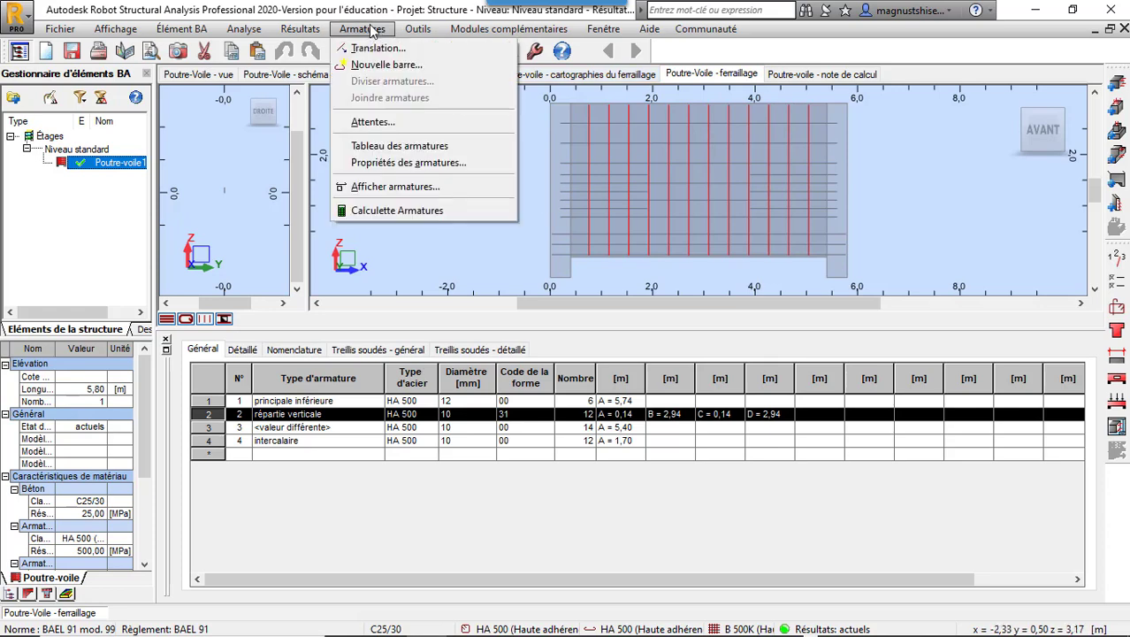
pyautogui.click(396, 5)
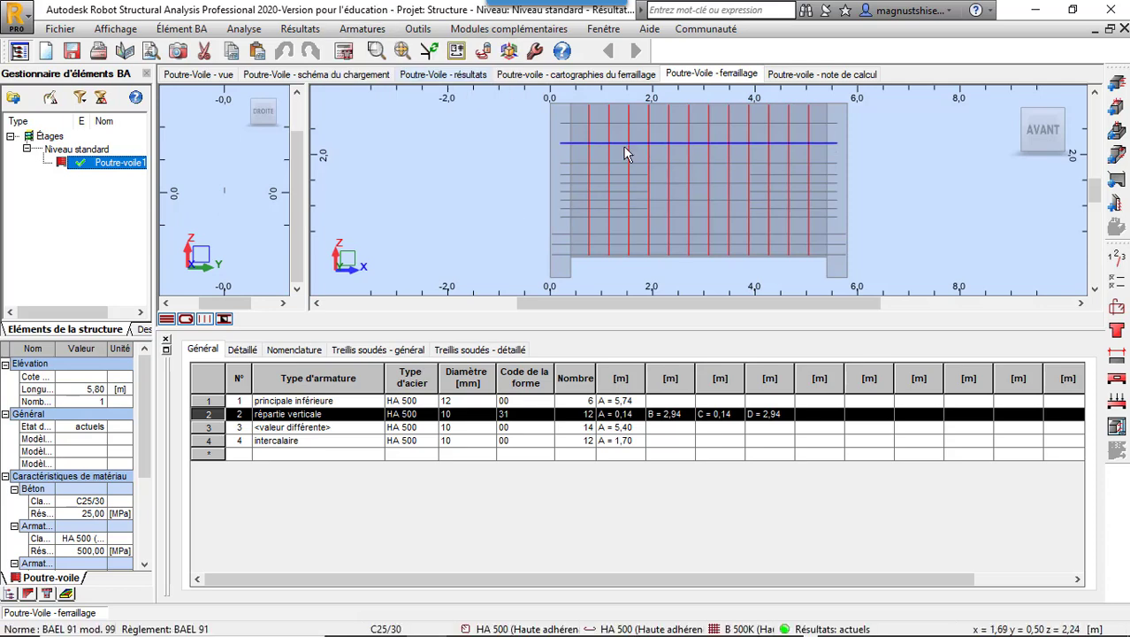
pyautogui.click(1117, 426)
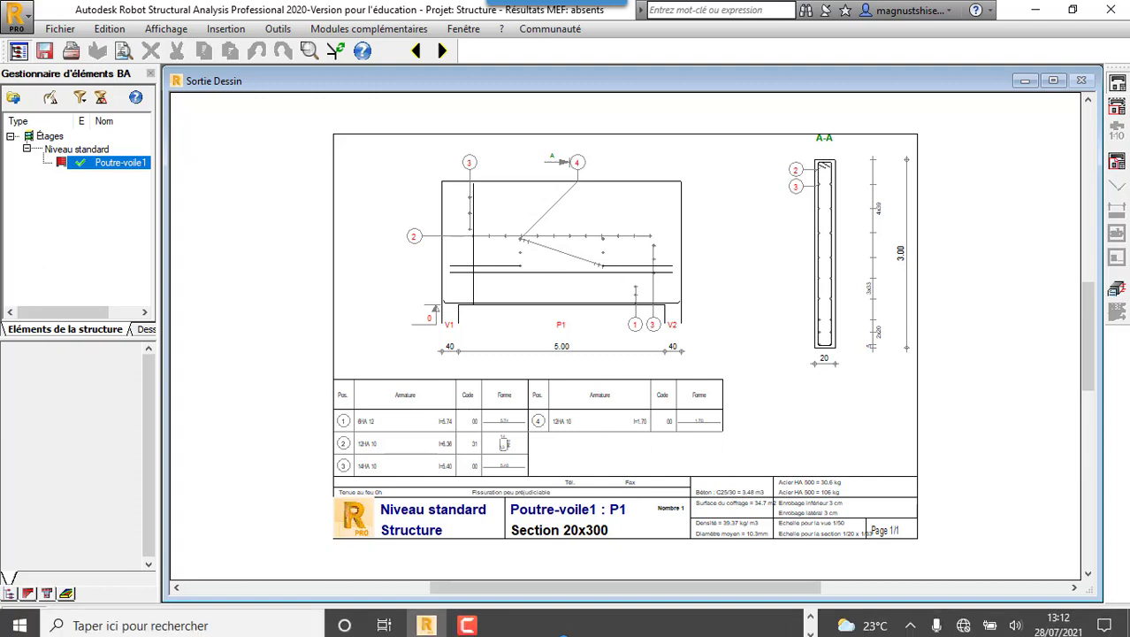
pyautogui.click(466, 619)
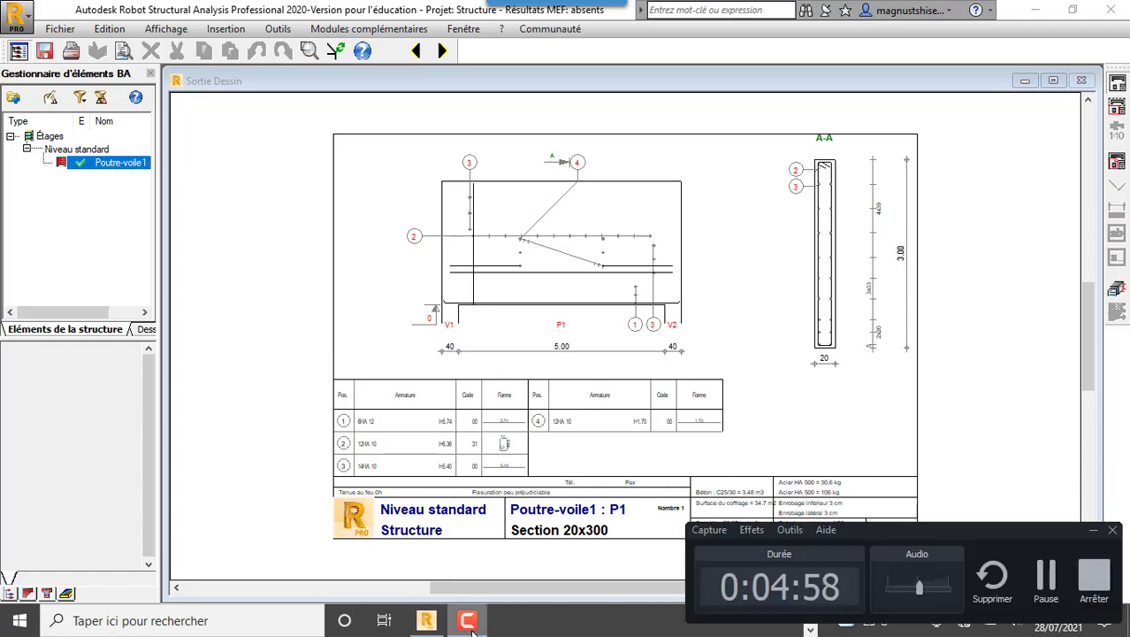